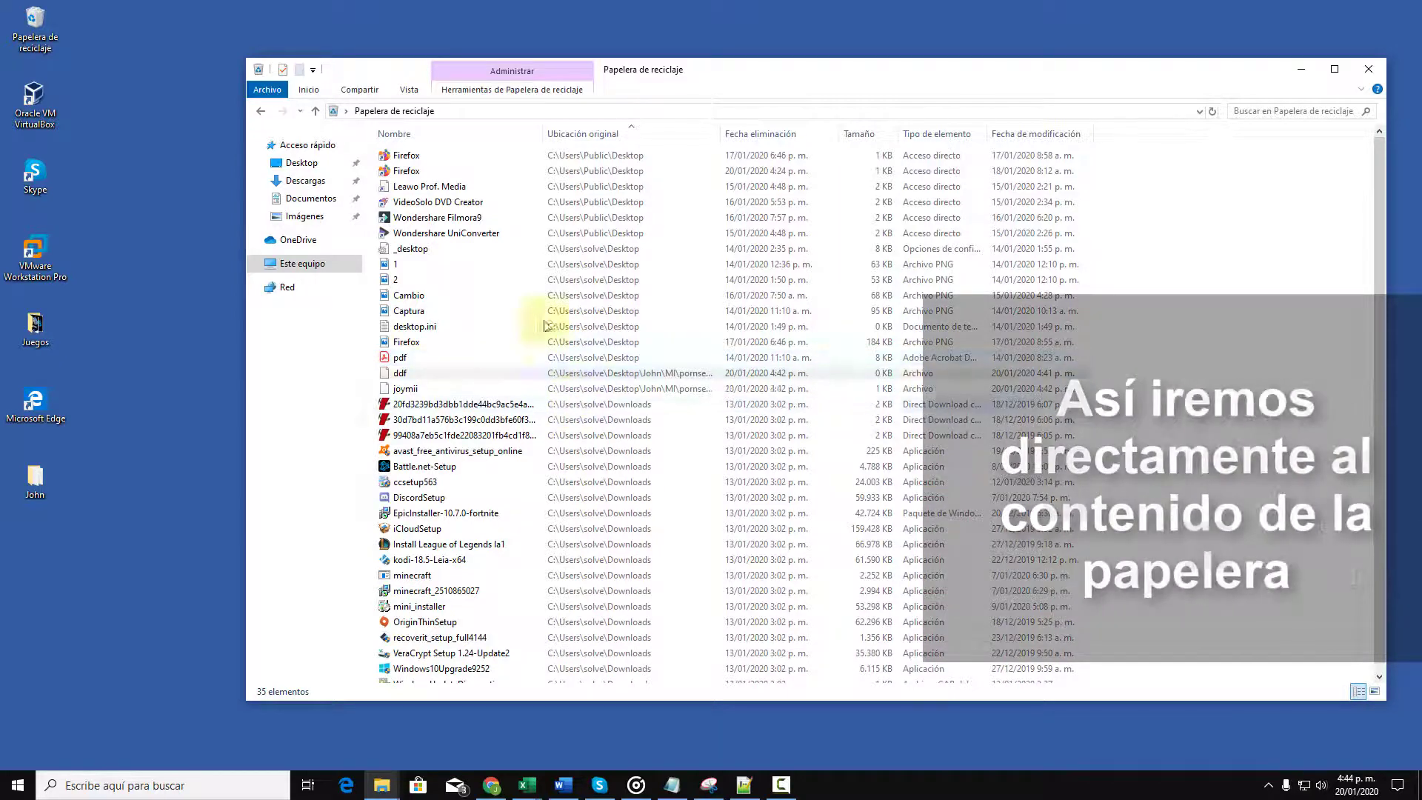
# Return to Este equipo, open Papelera de reciclaje from the address path's location list, and close the window.
pyautogui.click(261, 111)
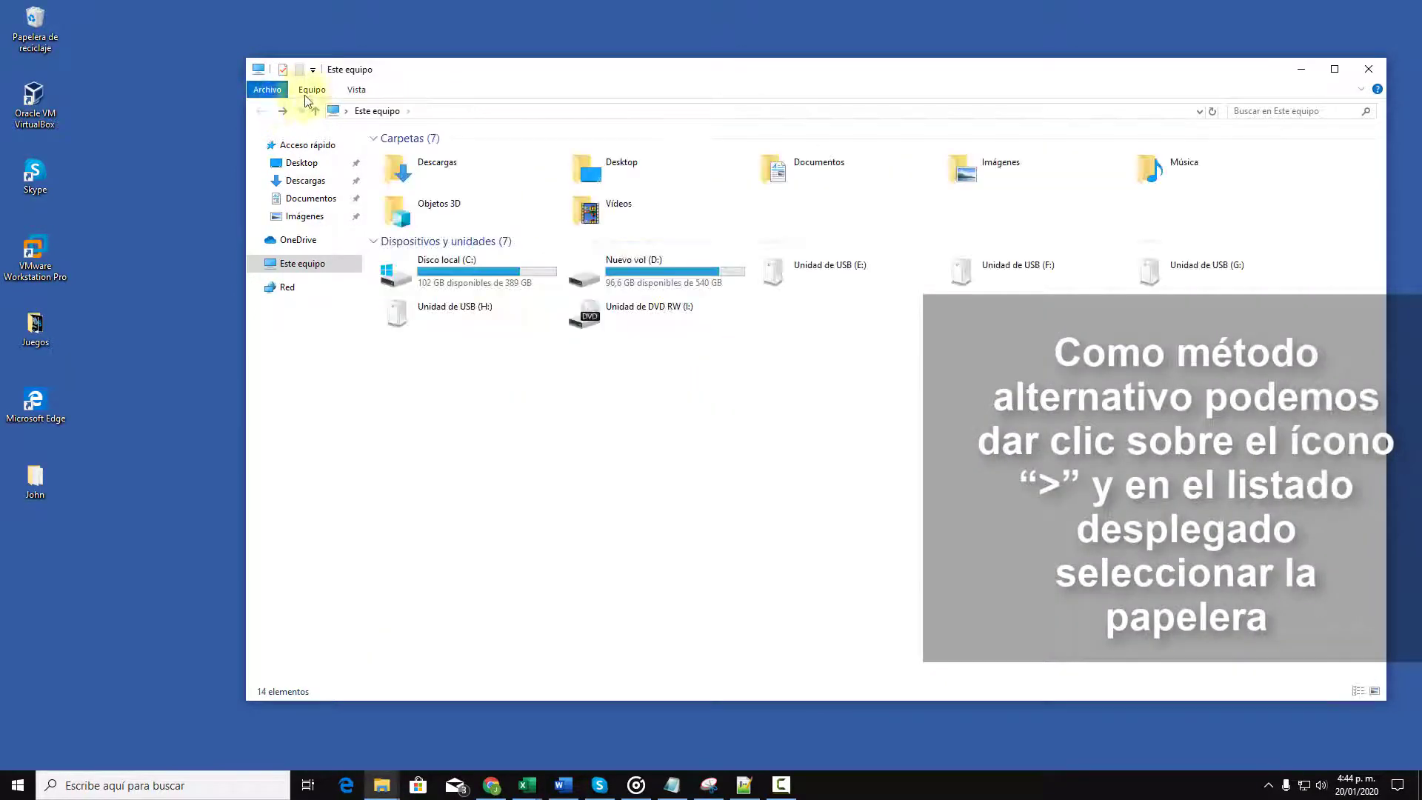
pyautogui.click(348, 114)
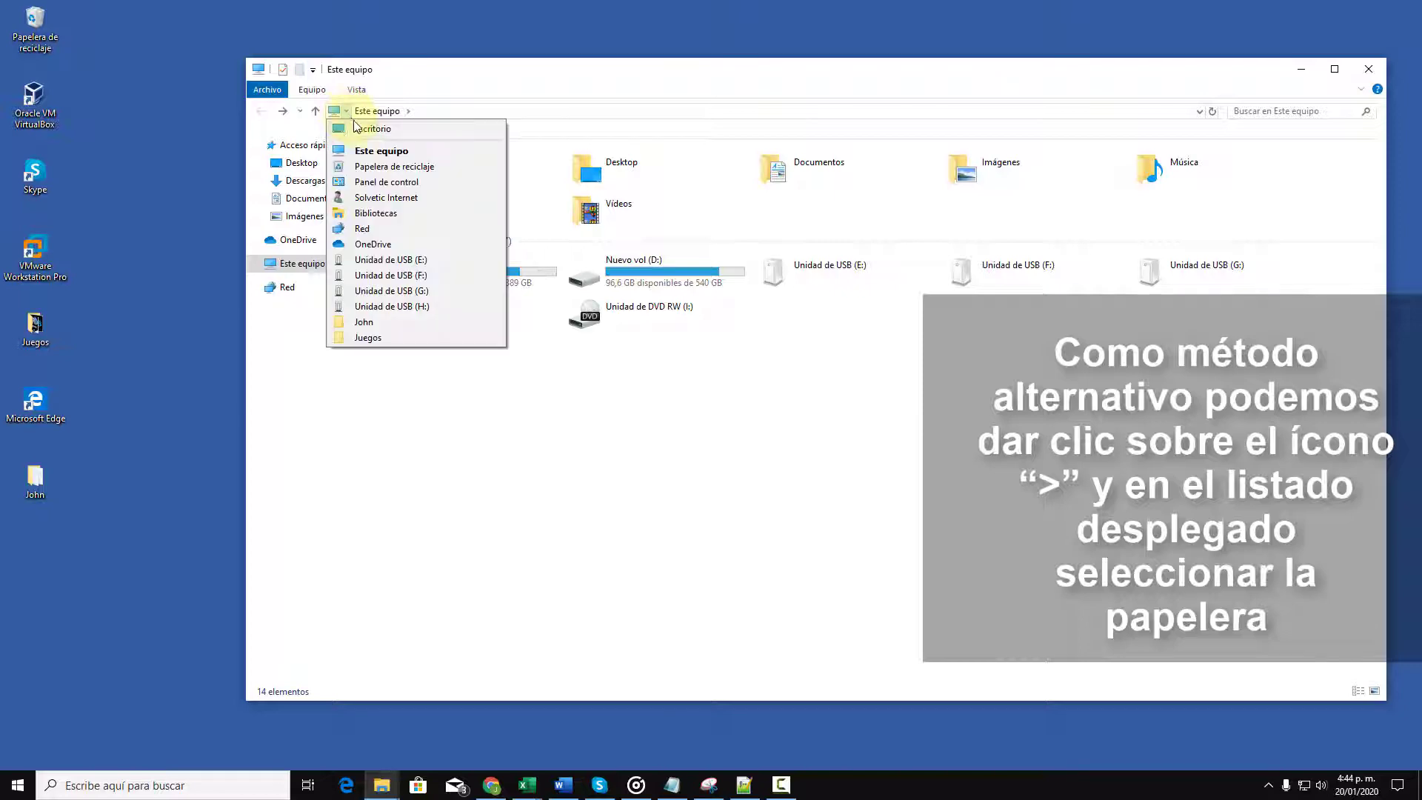
pyautogui.click(379, 163)
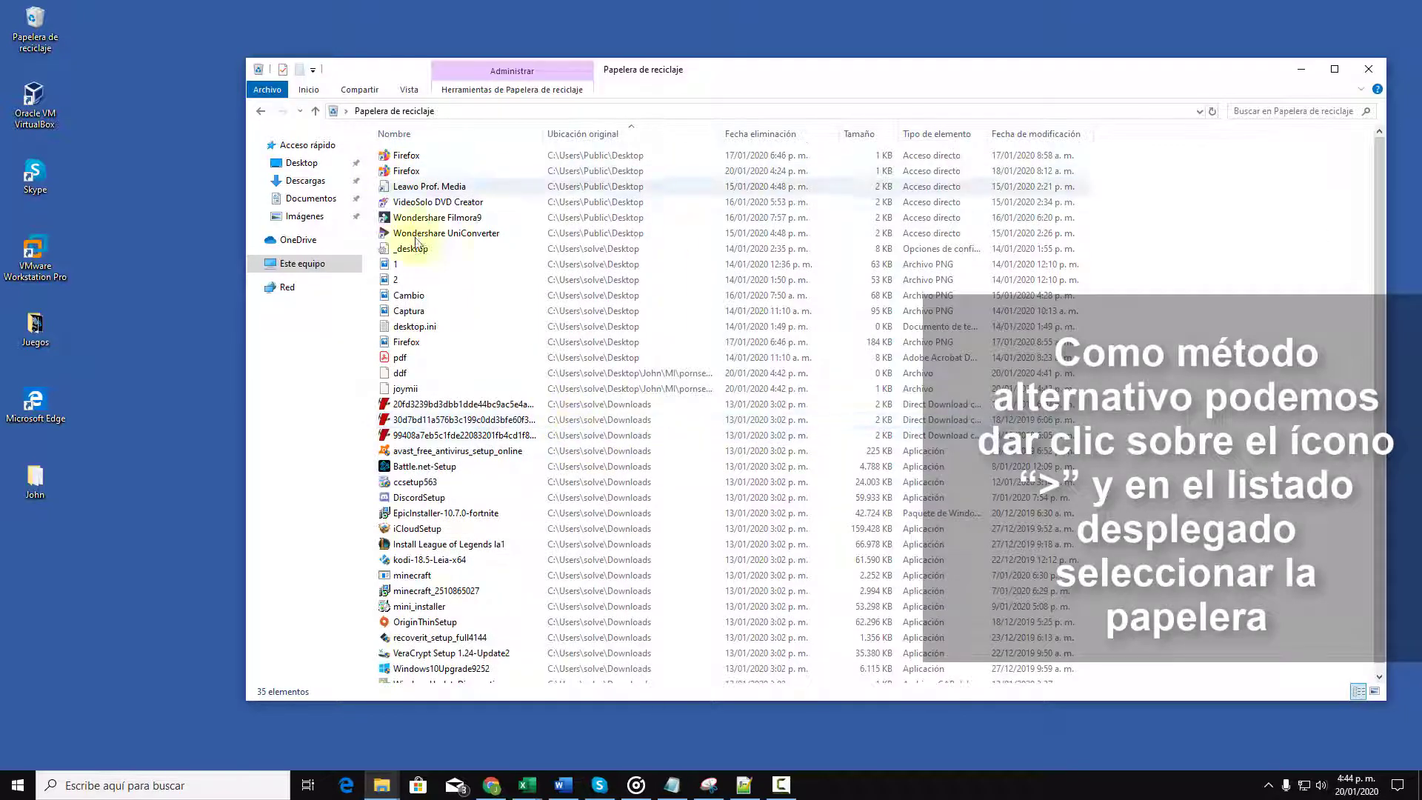
pyautogui.click(1370, 72)
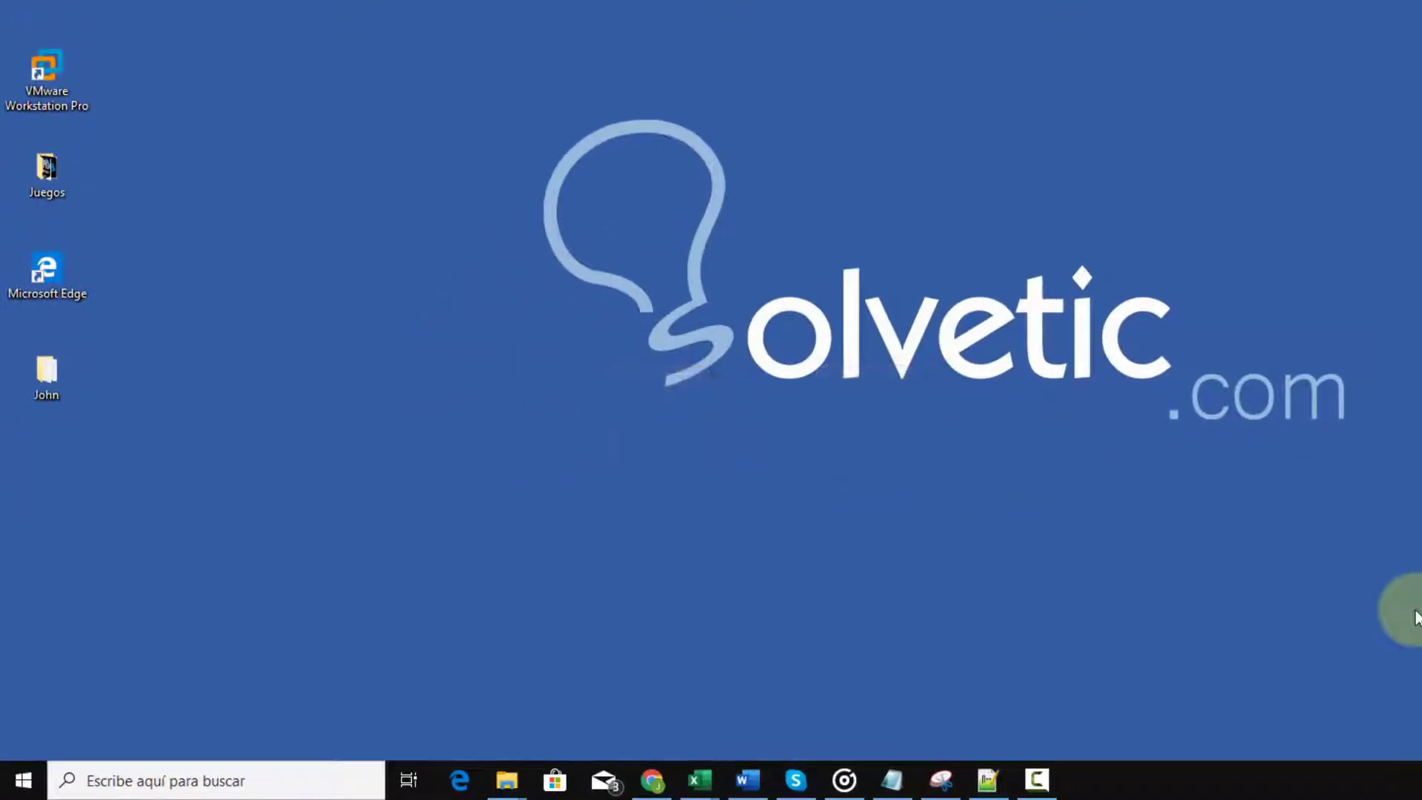
# Open the desktop folder in a file window by running shell:desktop from the Run dialog.
pyautogui.press('super+r')
pyautogui.write('shell')
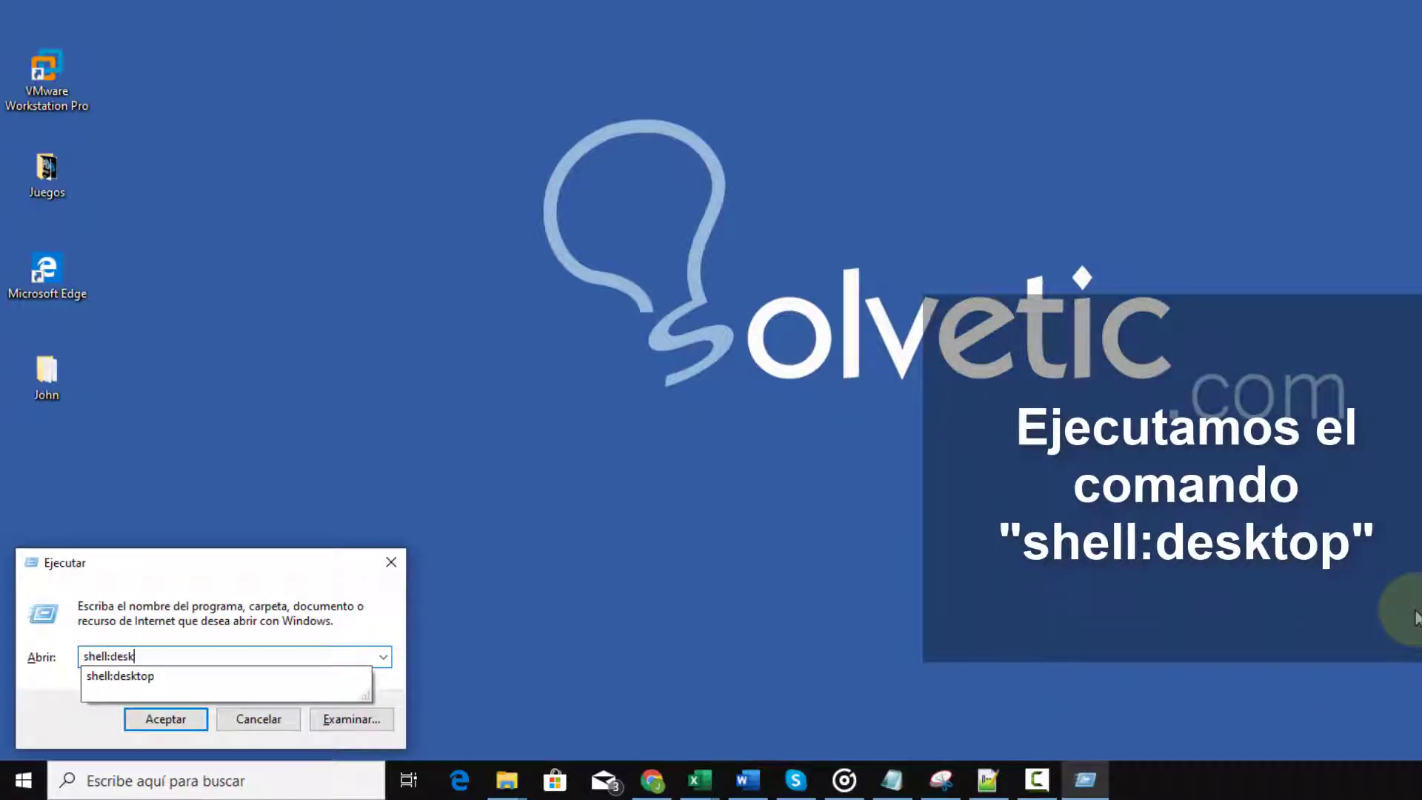
pyautogui.write(':desktop')
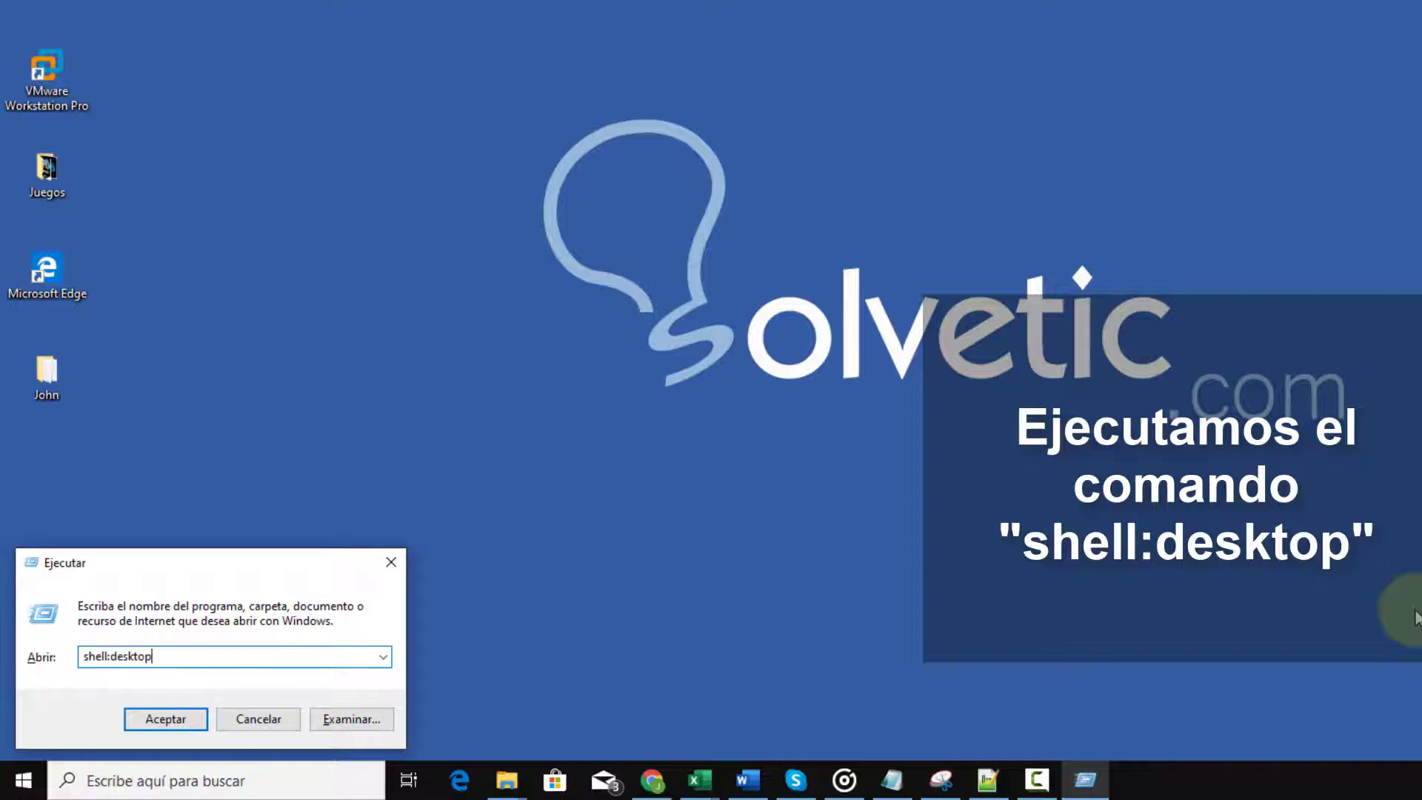
pyautogui.press('Return')
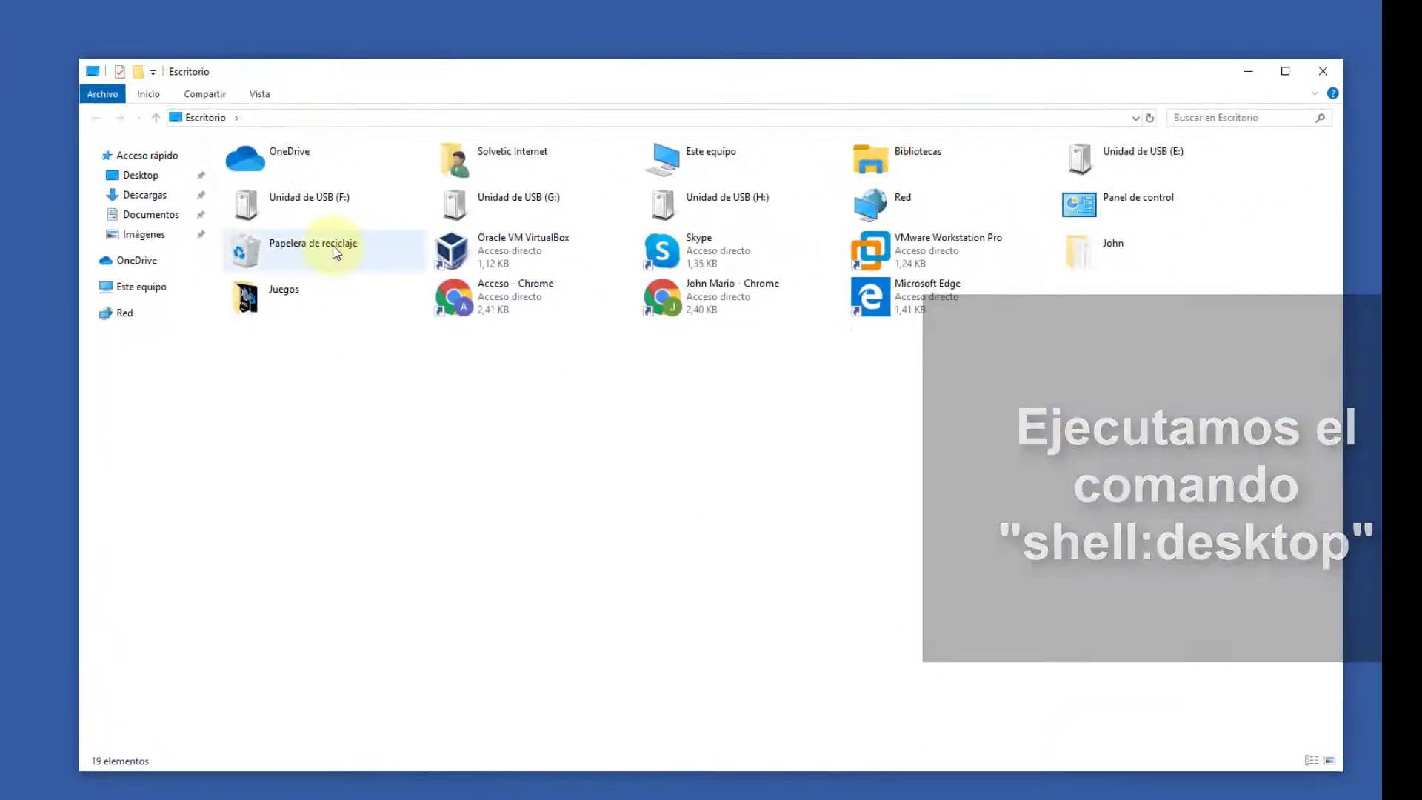
# Open Papelera de reciclaje from the Escritorio folder and close its window.
pyautogui.click(335, 253)
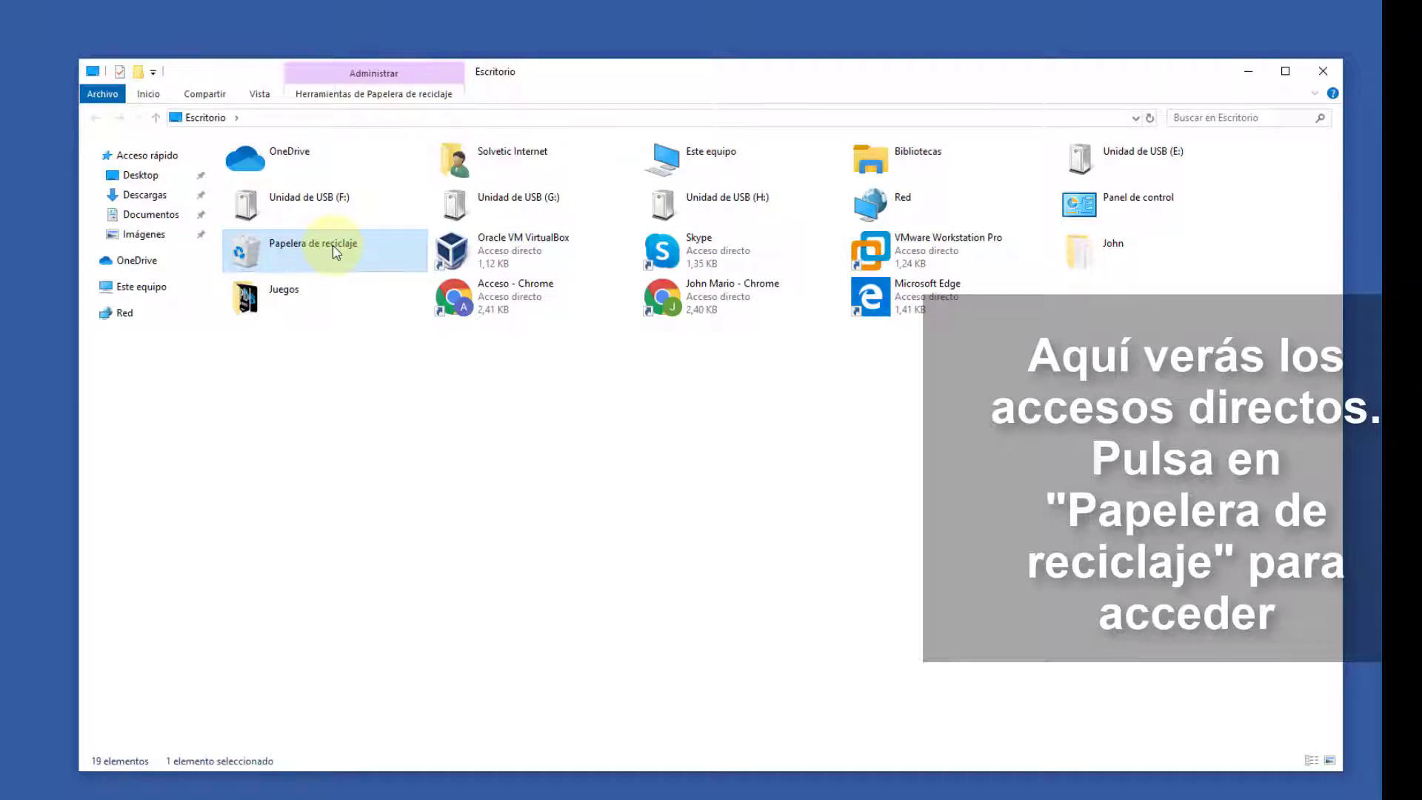
pyautogui.rightClick(335, 252)
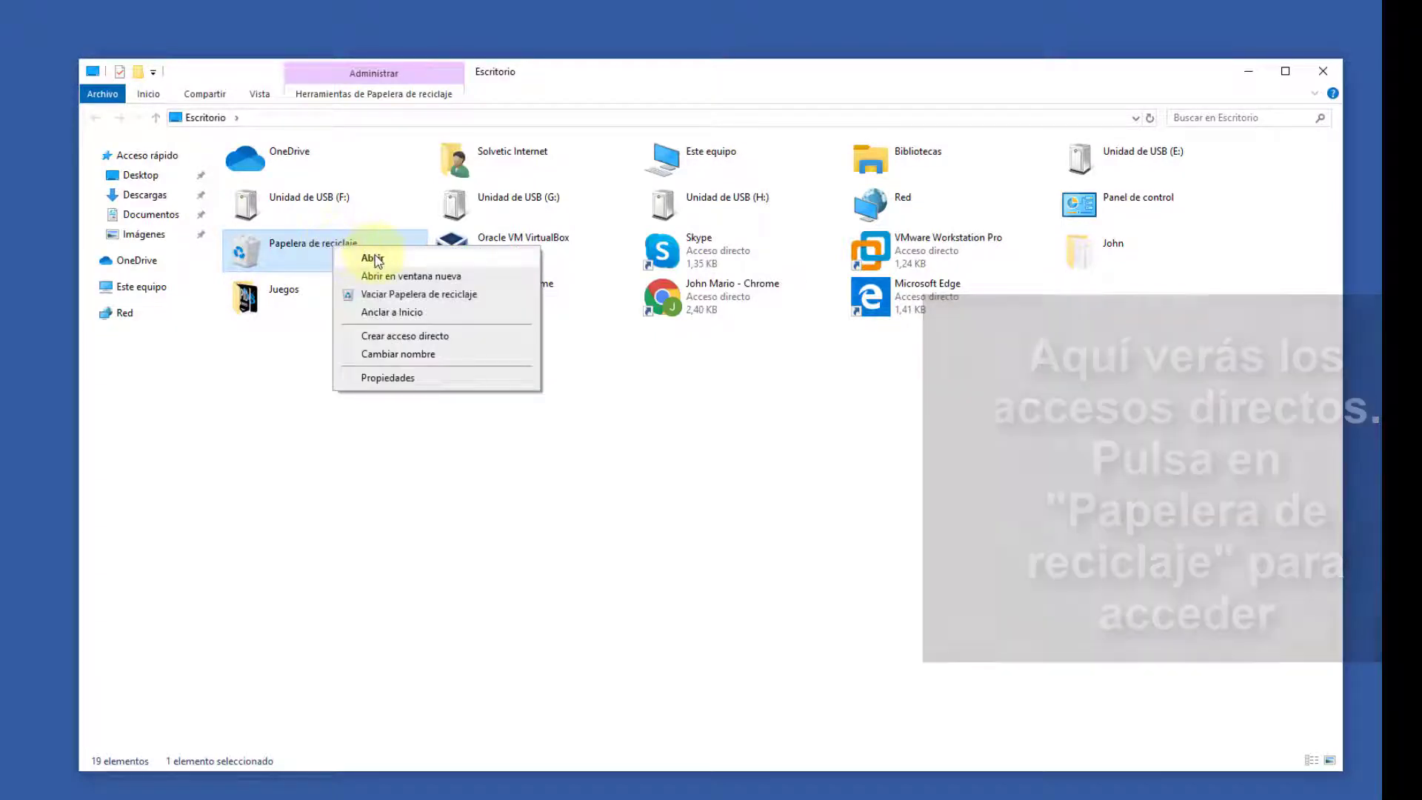
pyautogui.click(371, 258)
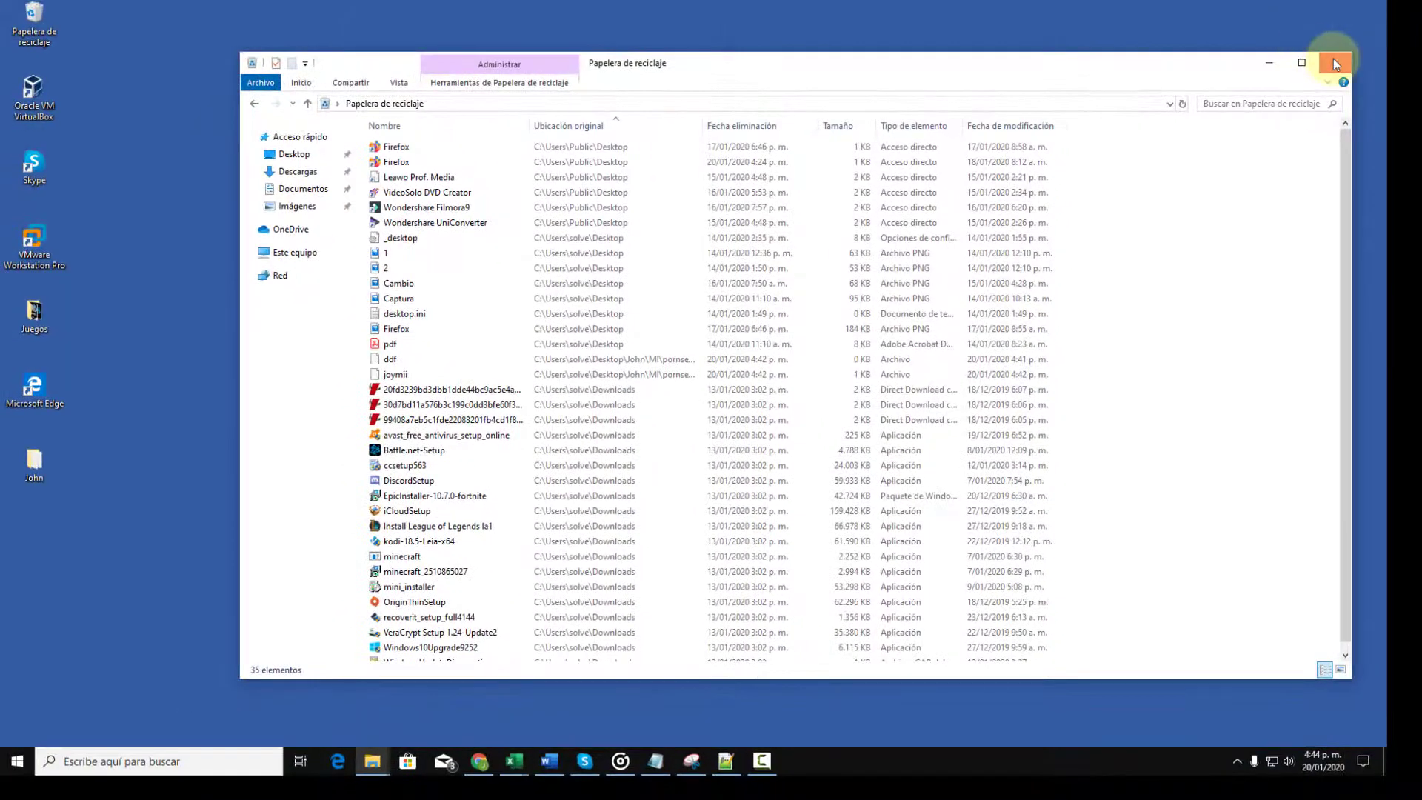
pyautogui.click(1334, 62)
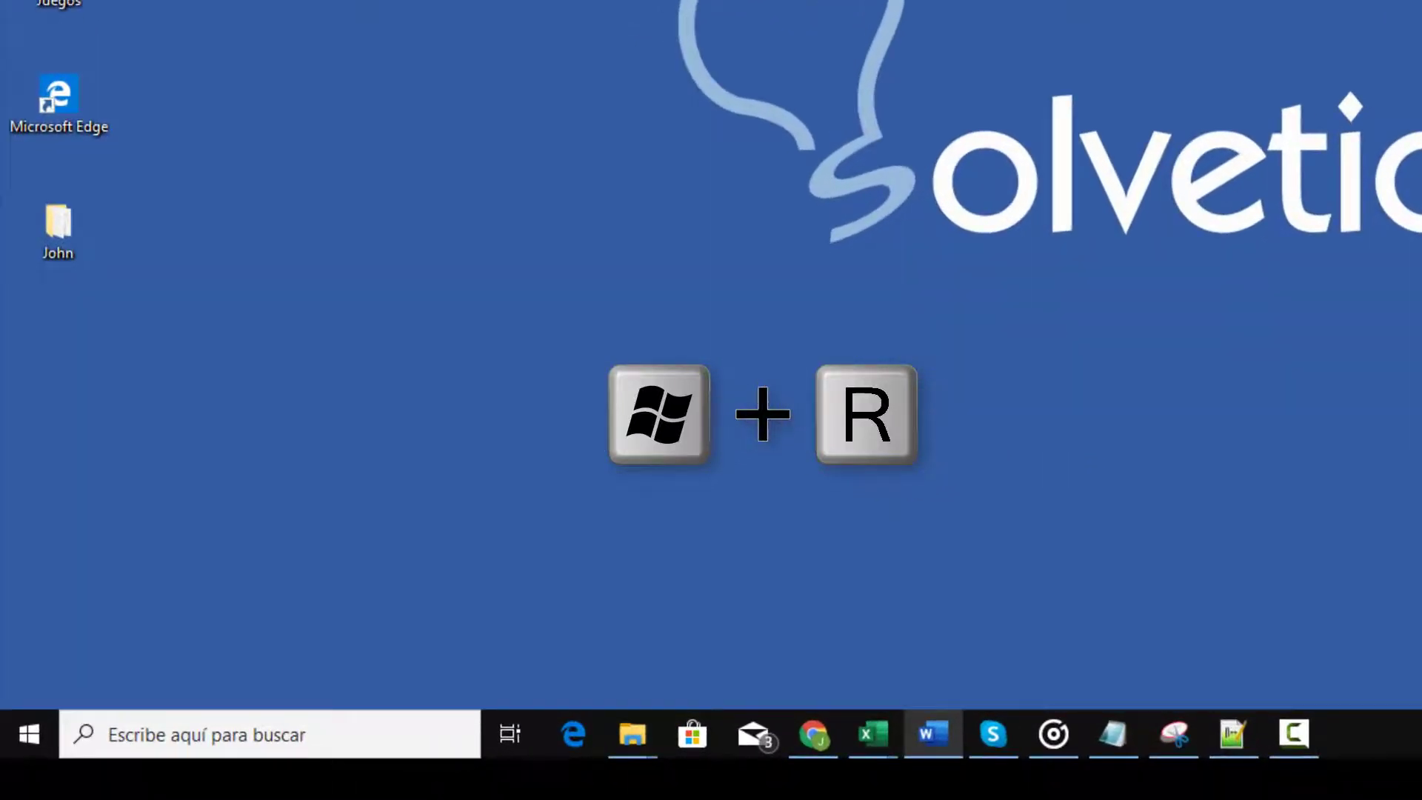
# Open the Recycle Bin by running explorer.exe shell:RecycleBinFolder from the Run dialog, and close its window.
pyautogui.press('super+r')
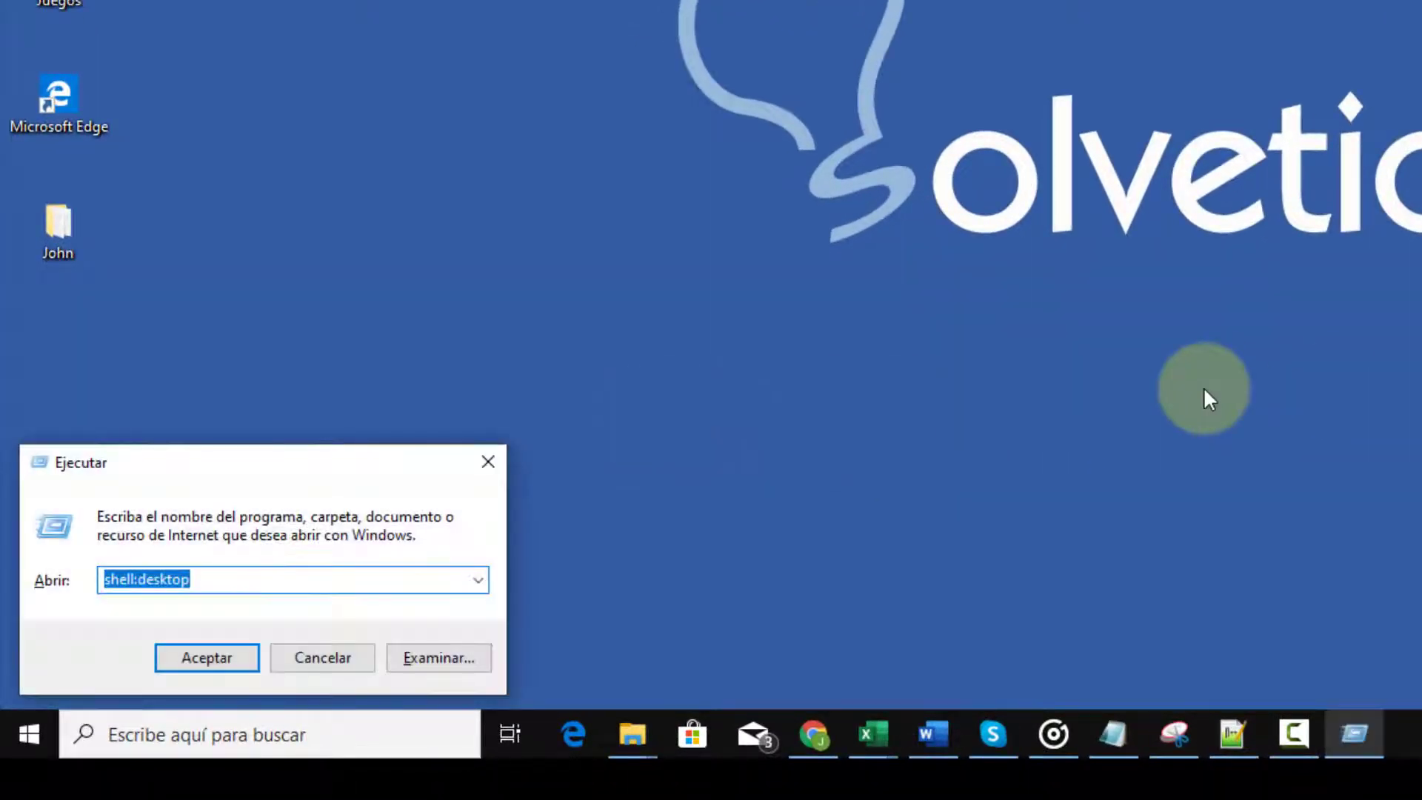
pyautogui.write('explorer.exe')
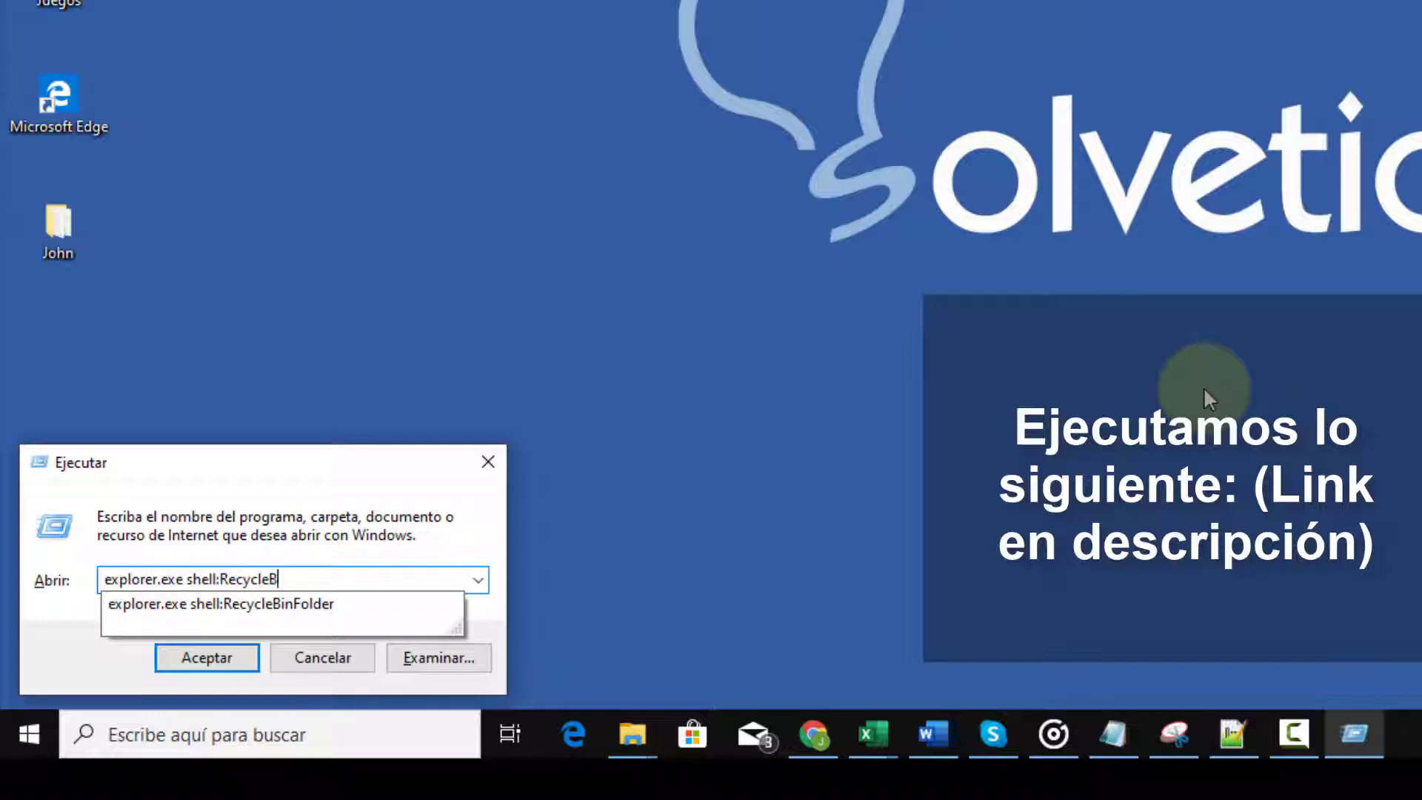
pyautogui.write('lder')
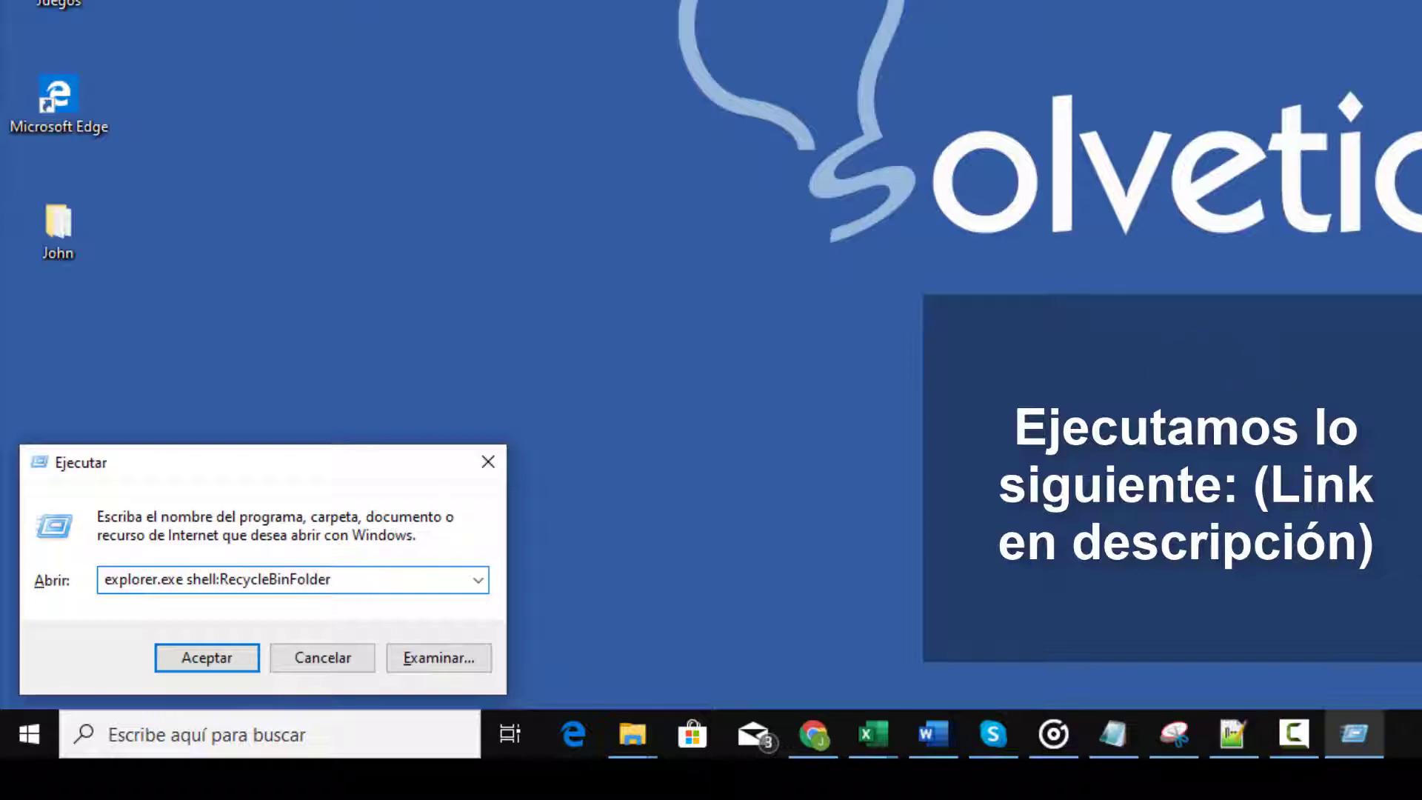
pyautogui.click(234, 659)
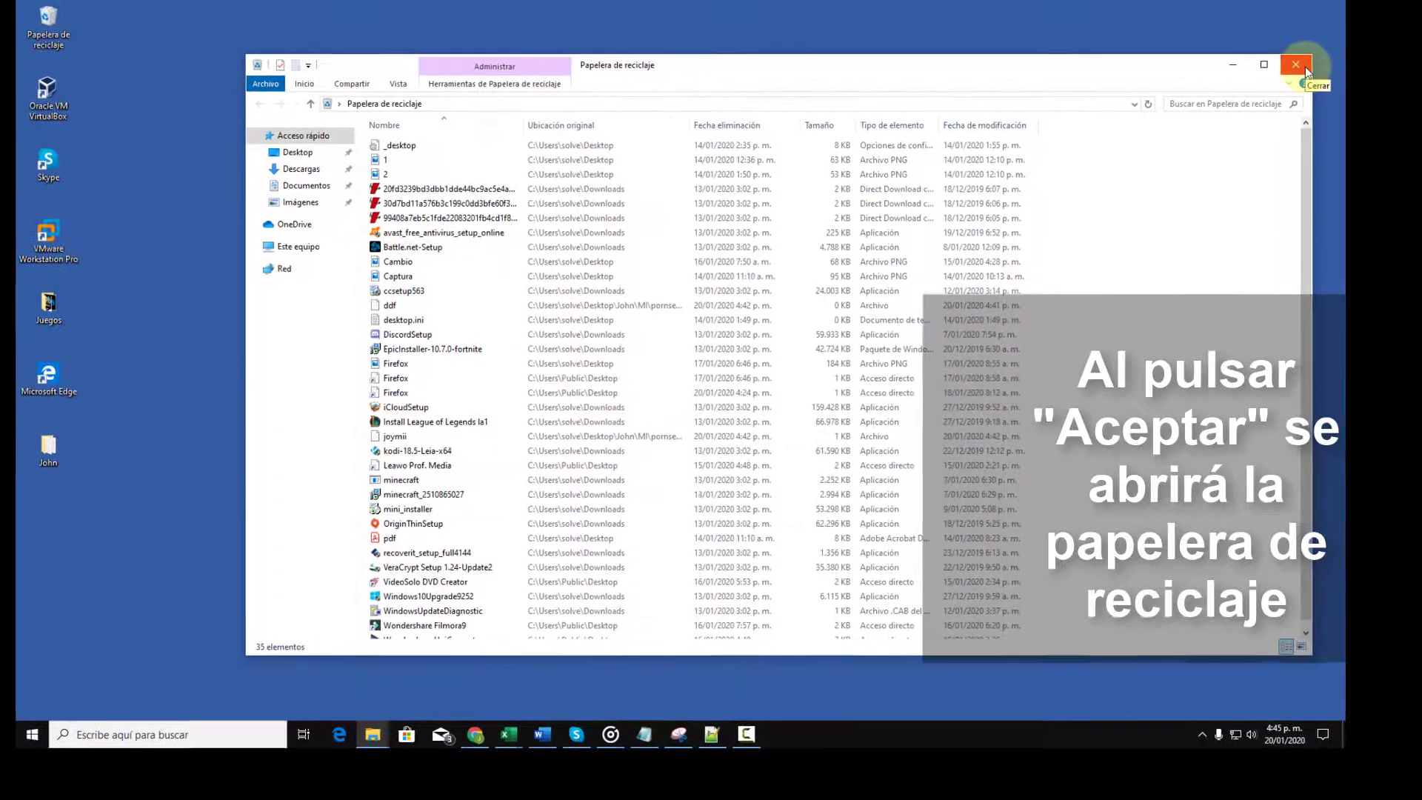
pyautogui.click(1305, 67)
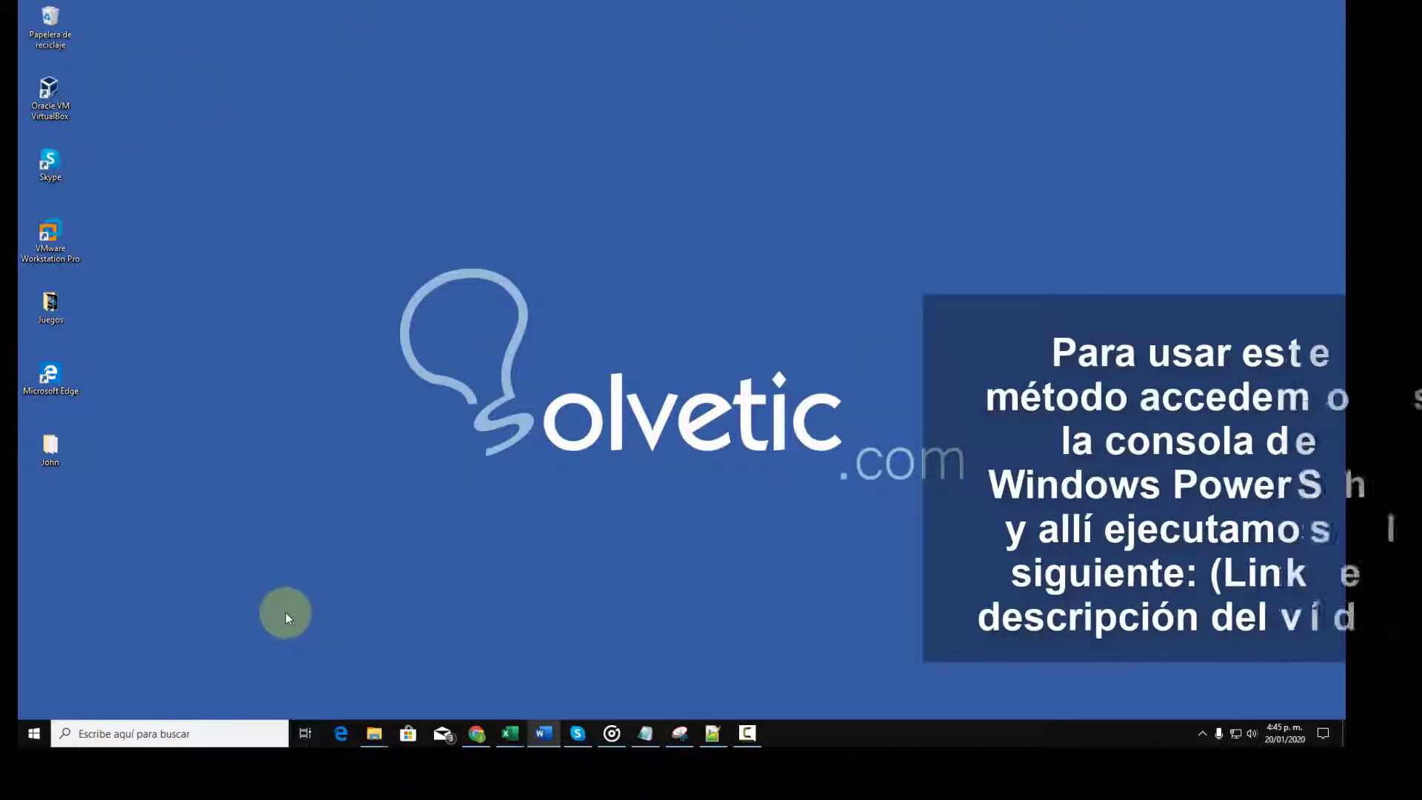
# Open the Recycle Bin from a non-administrator Windows PowerShell console with explorer.exe shell:RecycleBinFolder, and close both windows.
pyautogui.rightClick(49, 714)
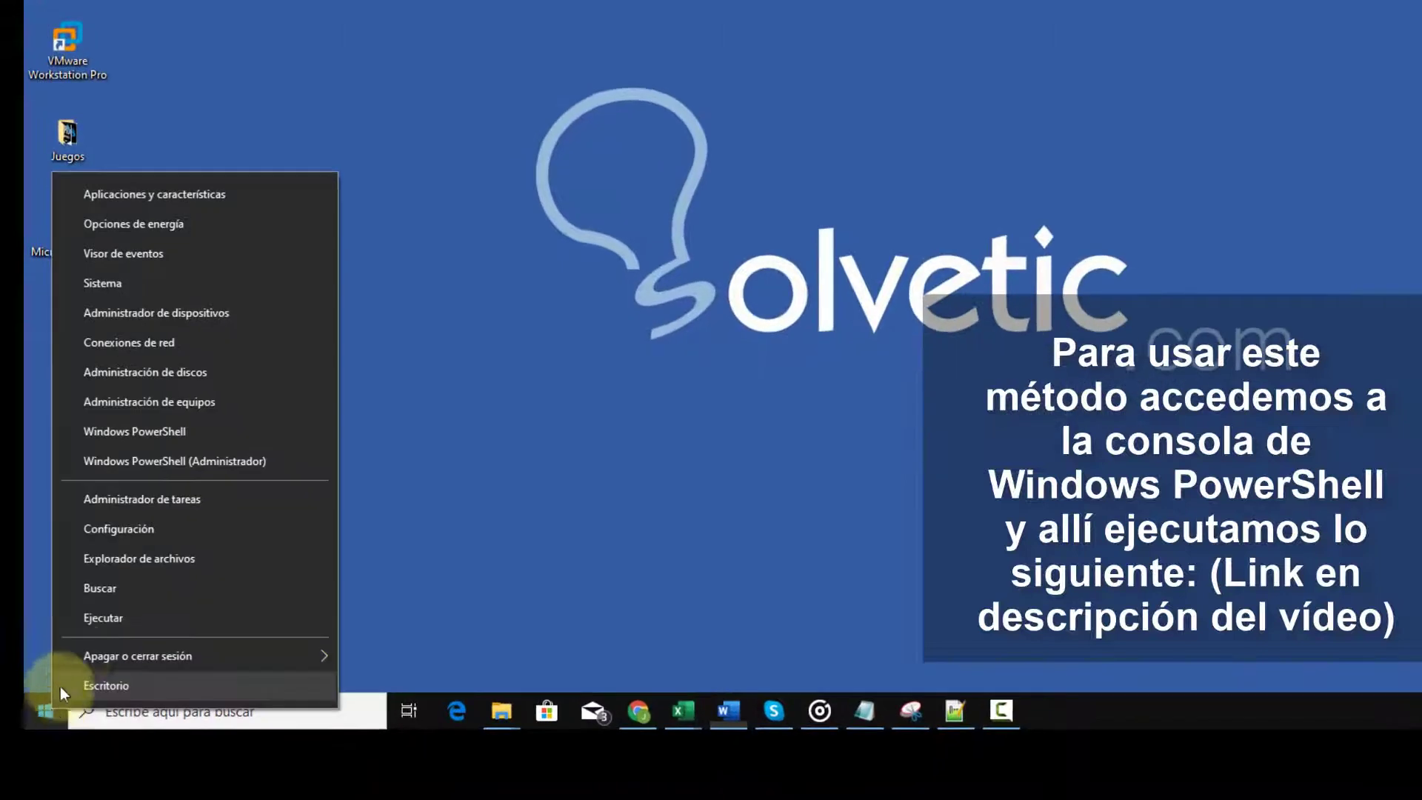
pyautogui.click(220, 434)
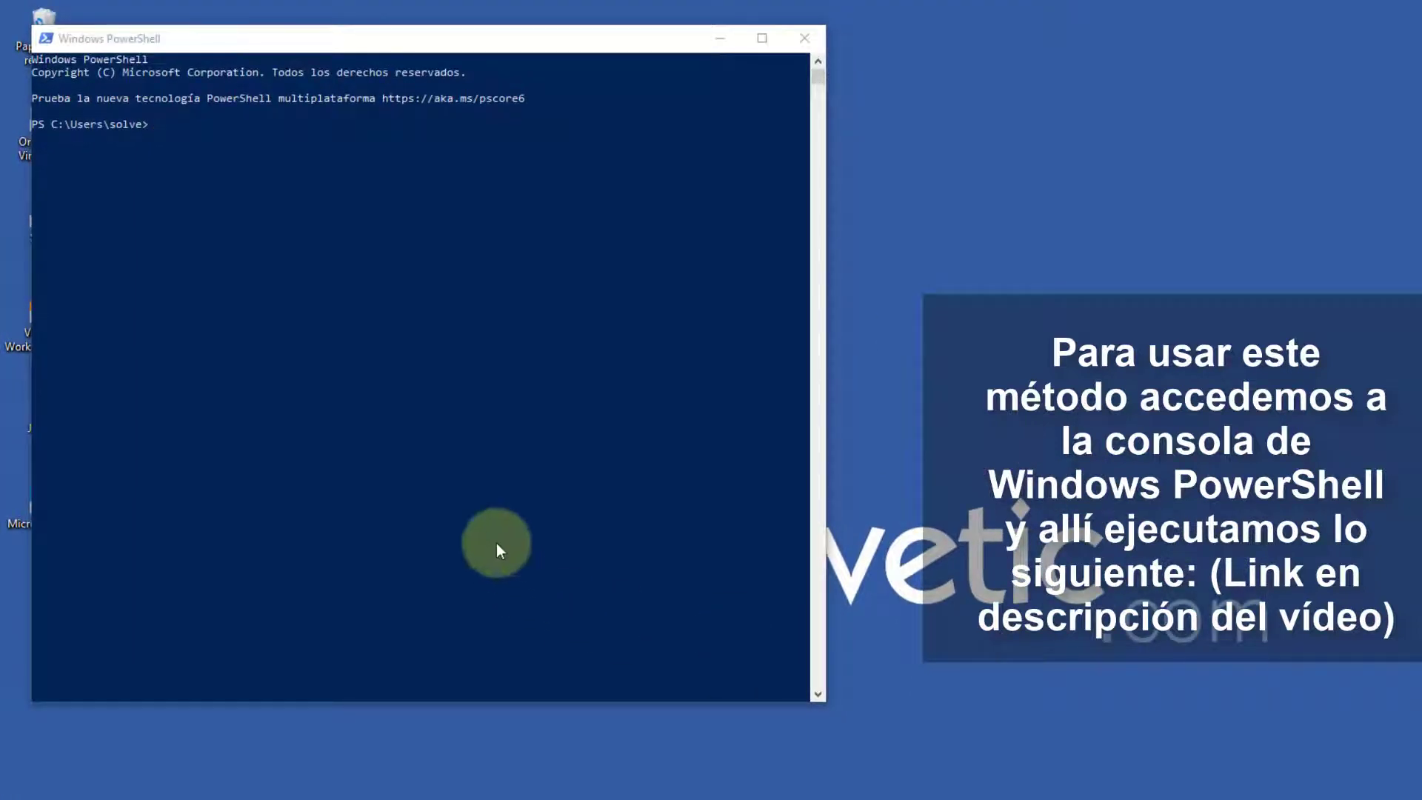
pyautogui.write('explorer')
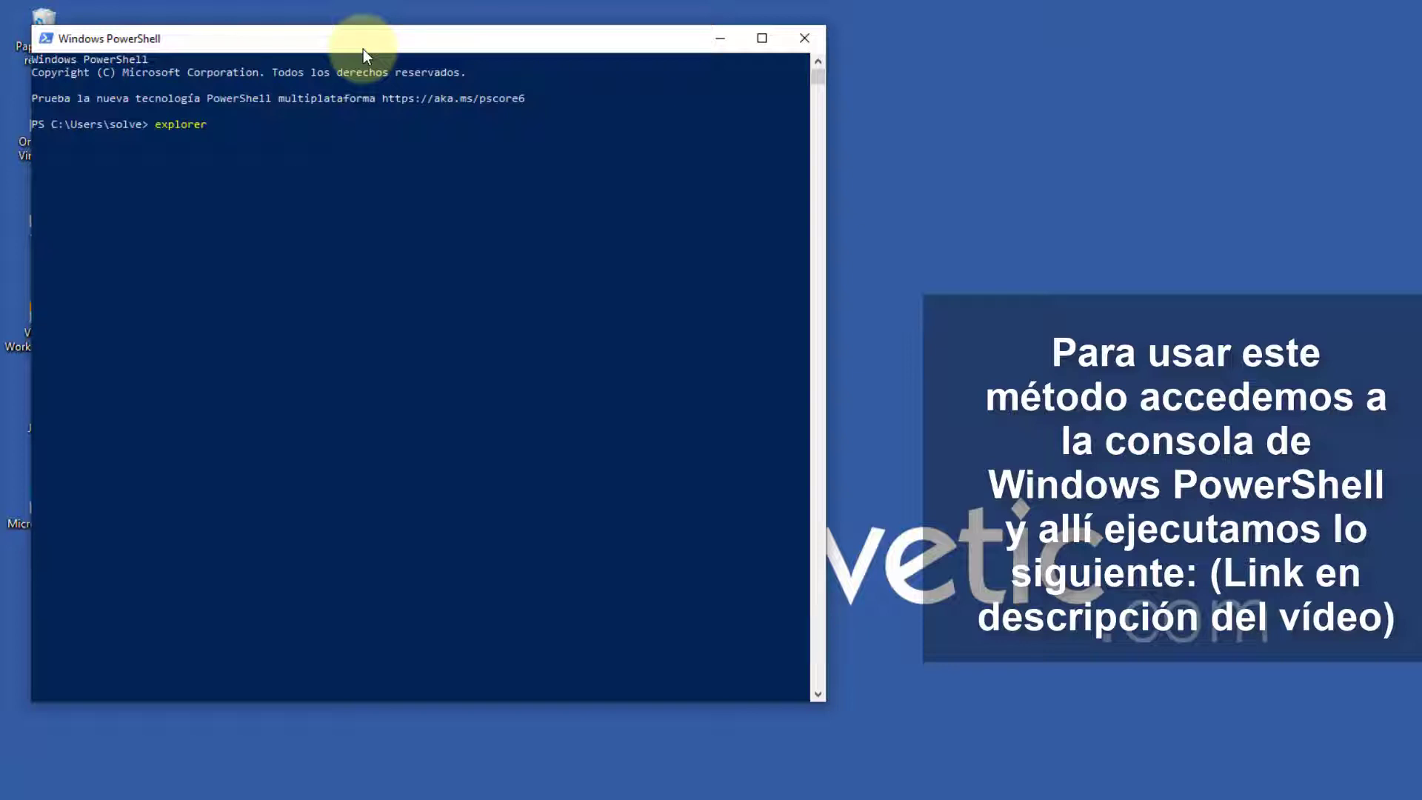
pyautogui.write('.exe')
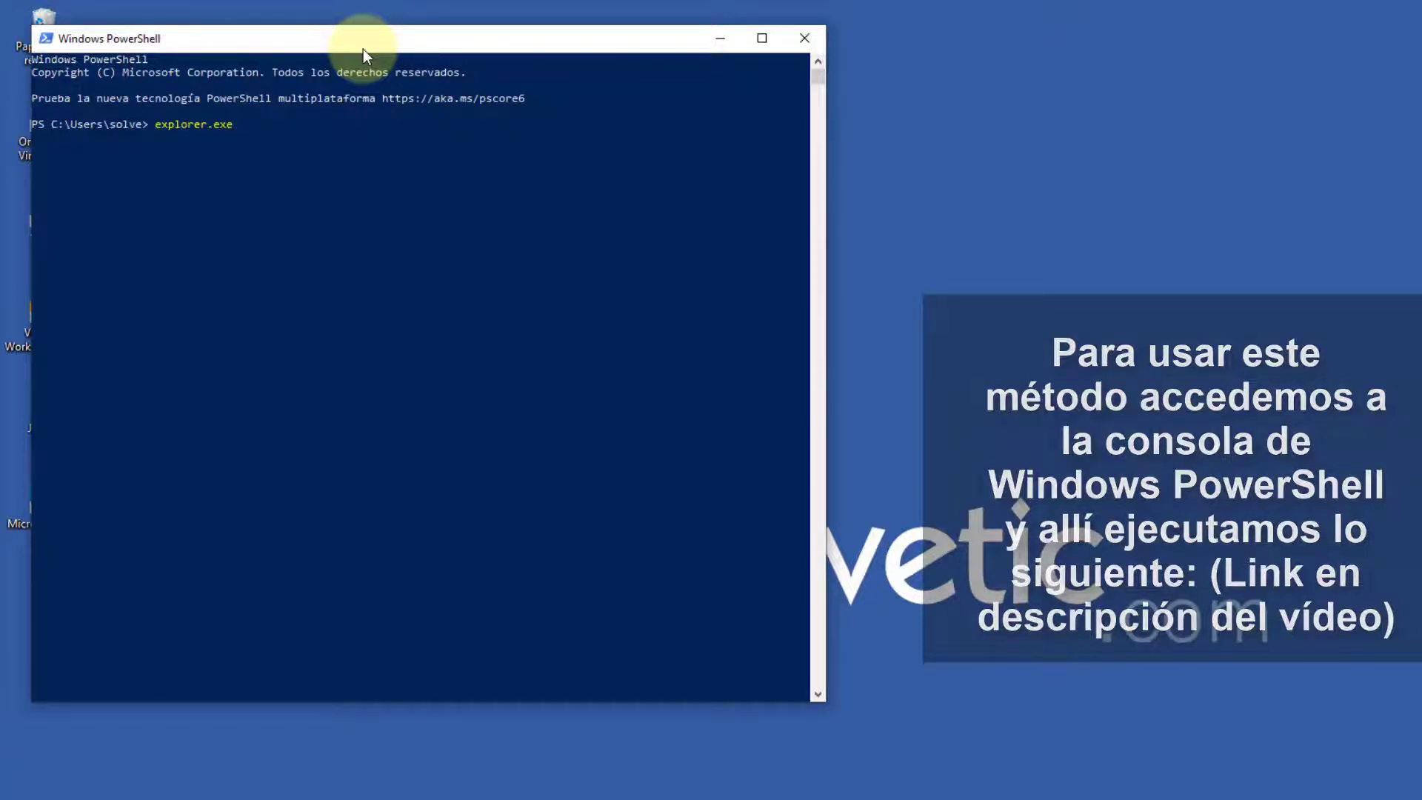
pyautogui.write(' shell')
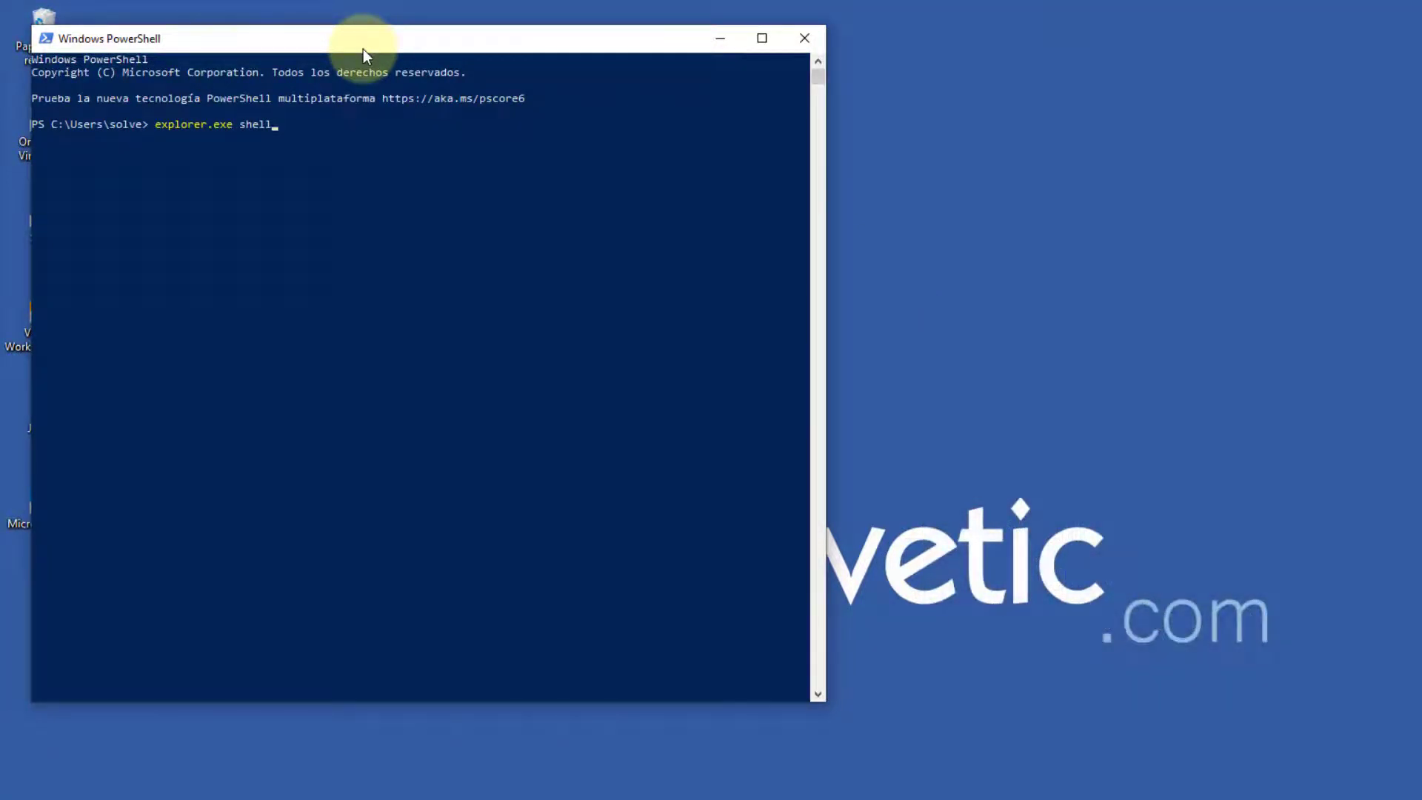
pyautogui.write(':RecycleBinFolder')
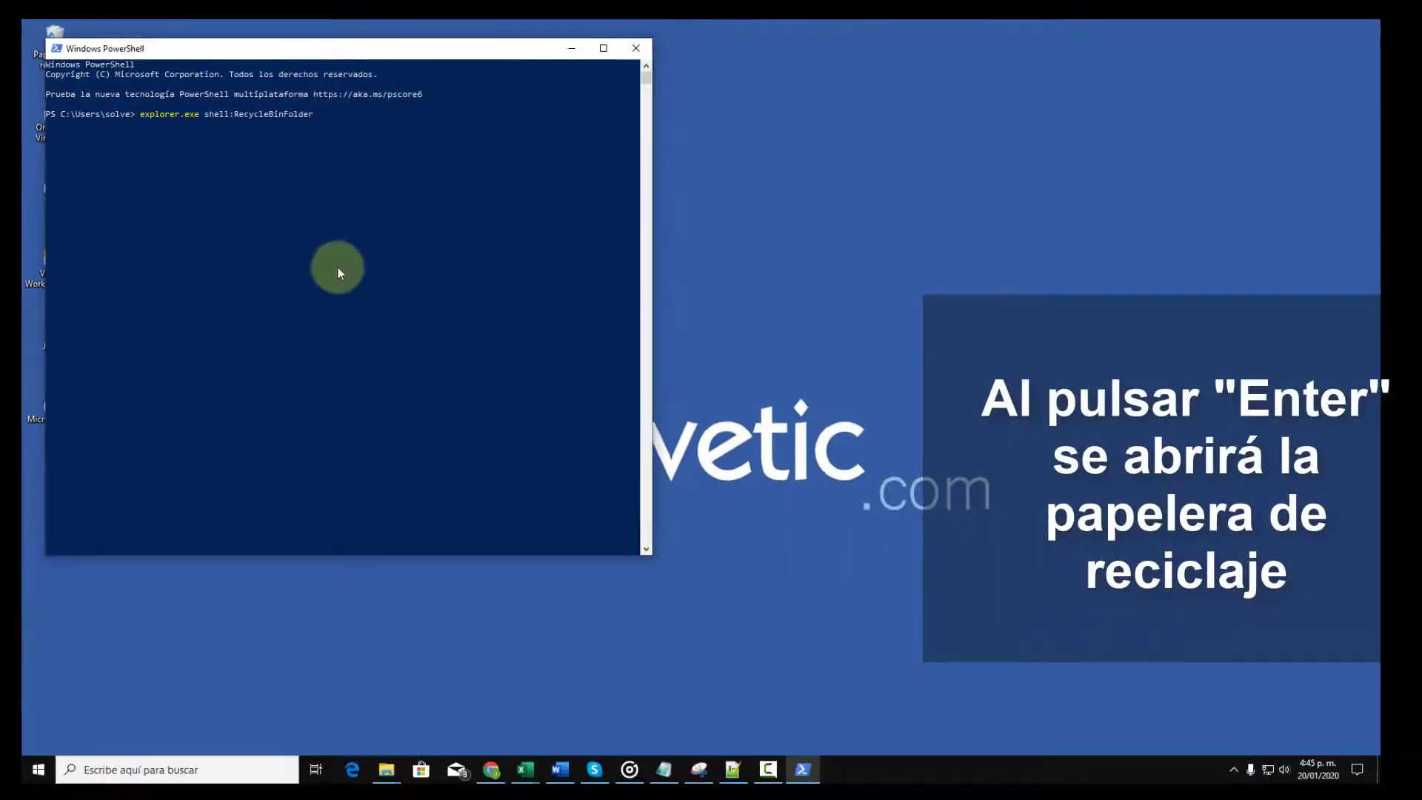
pyautogui.press('Return')
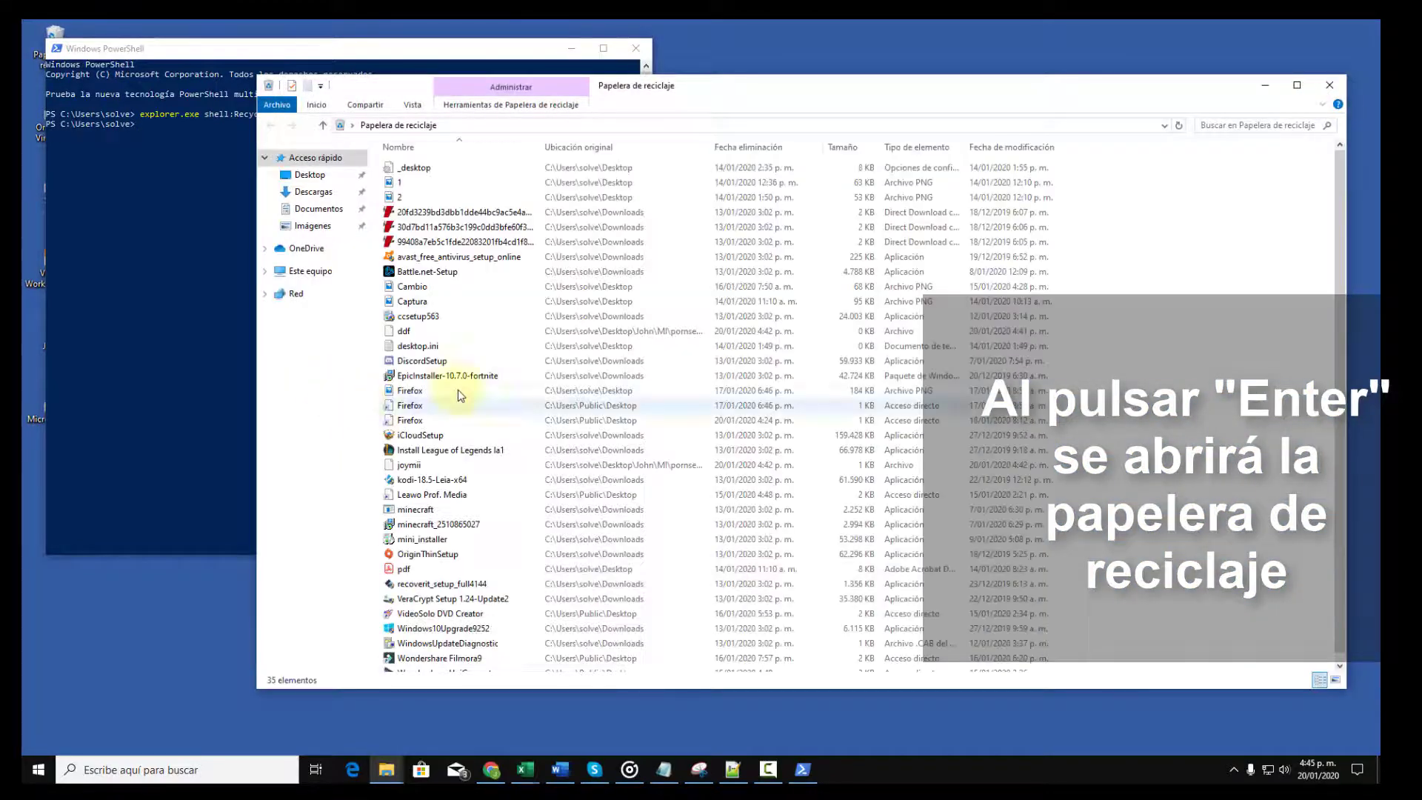
pyautogui.click(1330, 86)
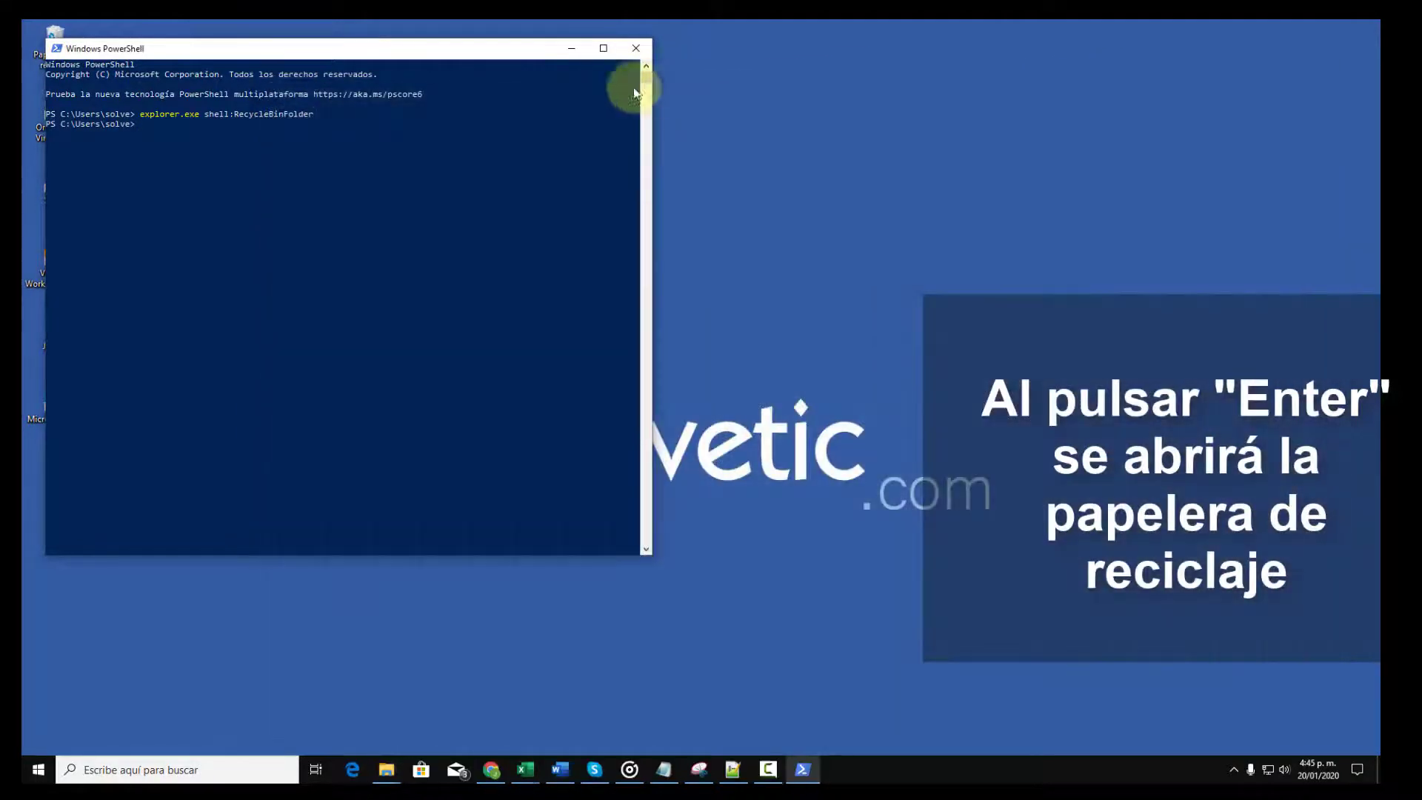
pyautogui.click(635, 50)
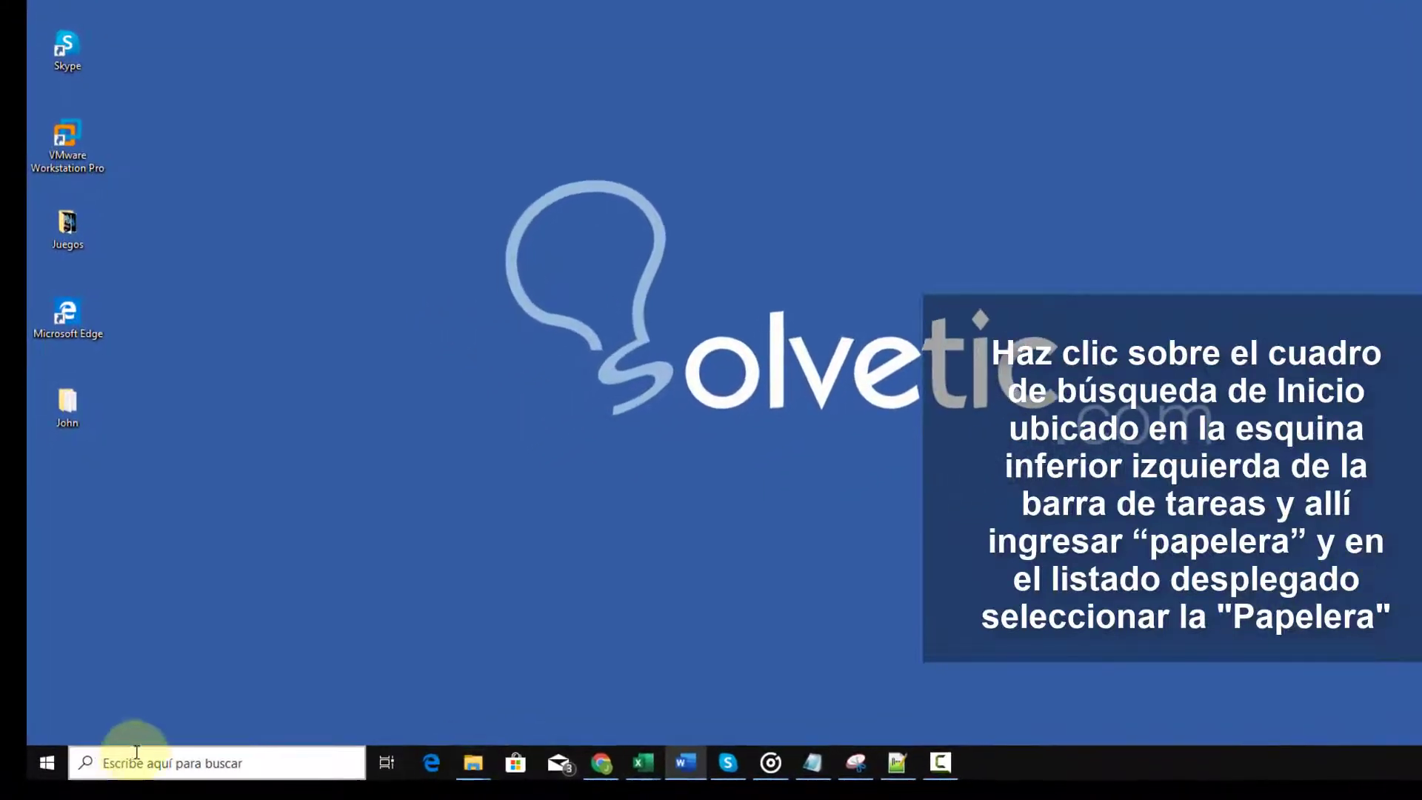
# Open Papelera de reciclaje through the taskbar search and close its window.
pyautogui.click(155, 763)
pyautogui.rightClick(155, 763)
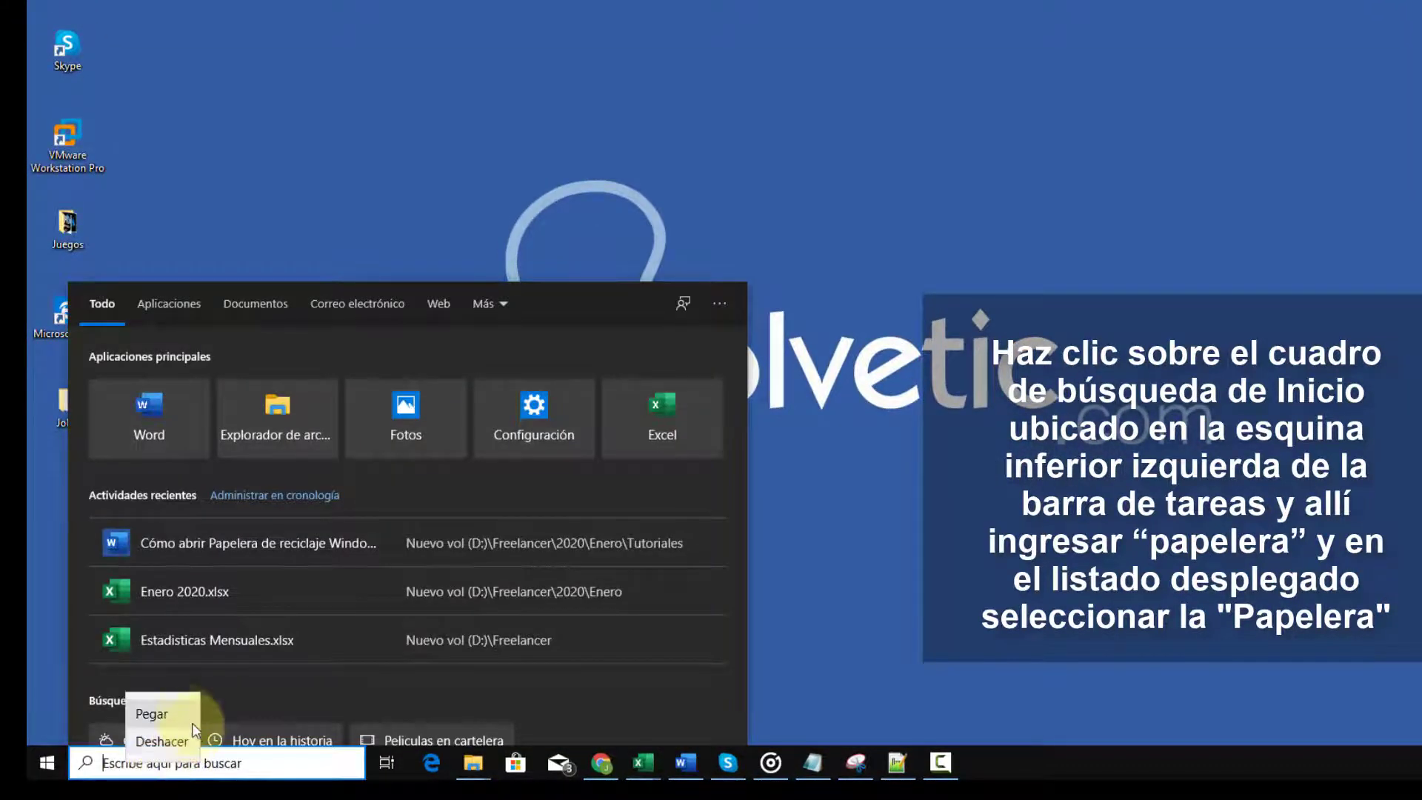
pyautogui.click(189, 728)
pyautogui.click(231, 433)
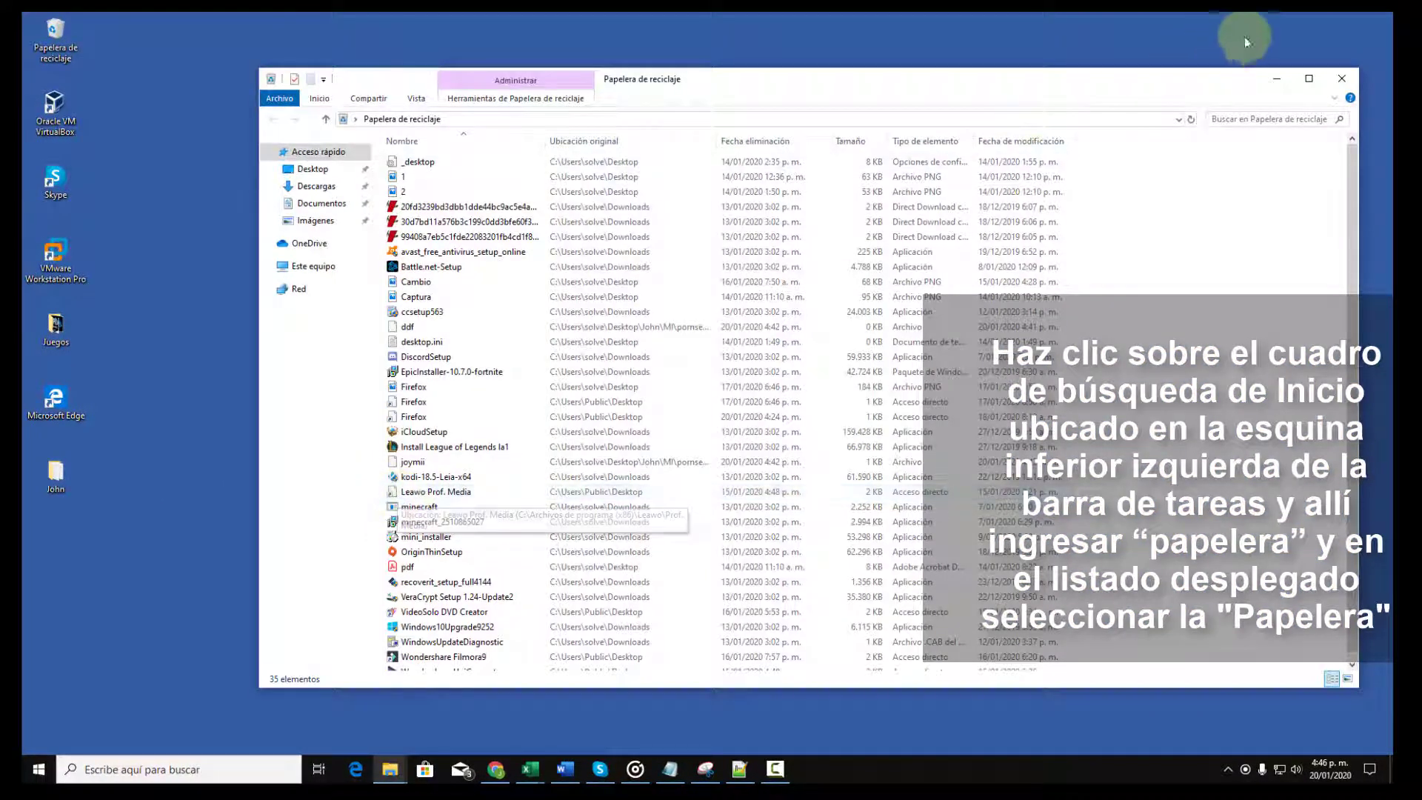
pyautogui.click(1341, 78)
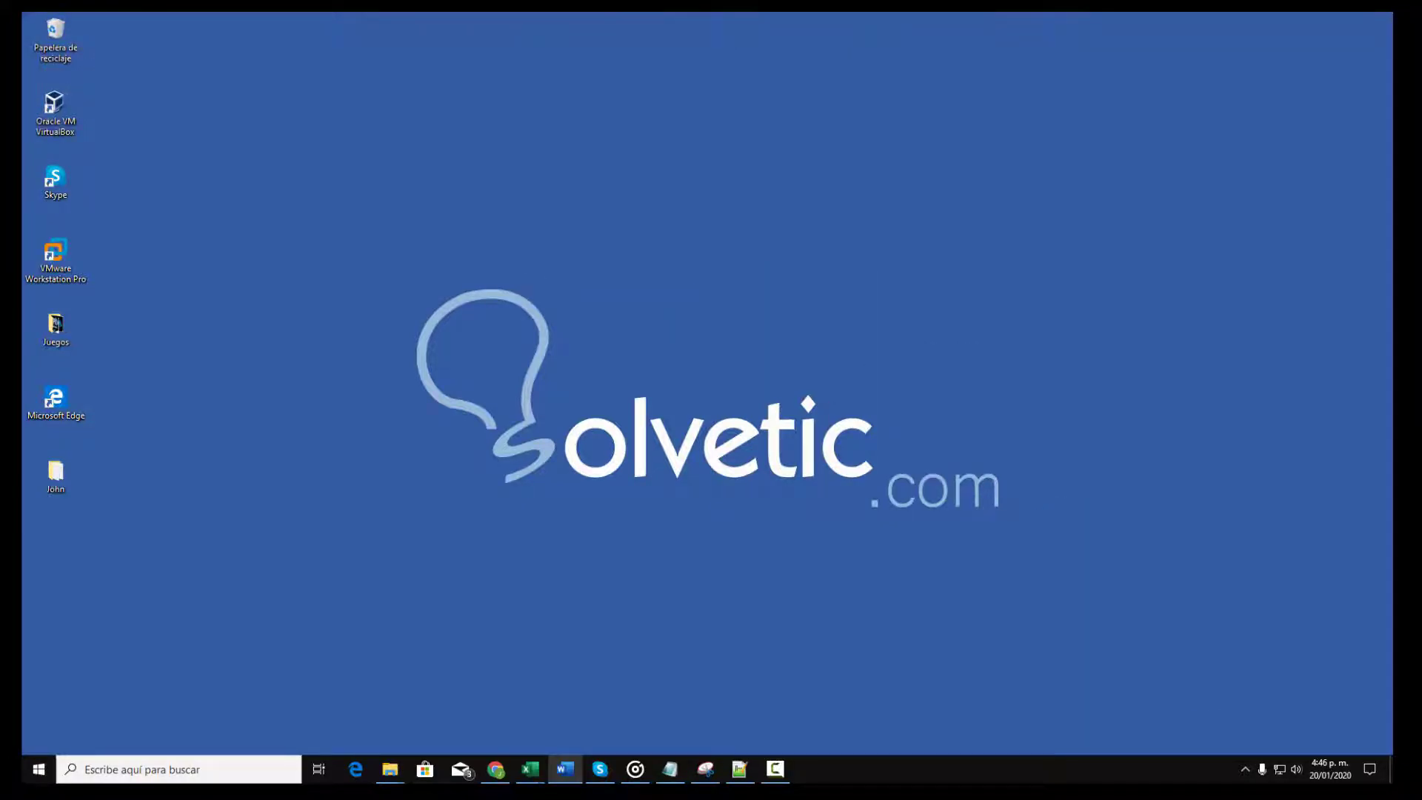
# Open the Recycle Bin directly from its desktop icon and close its window.
pyautogui.doubleClick(55, 32)
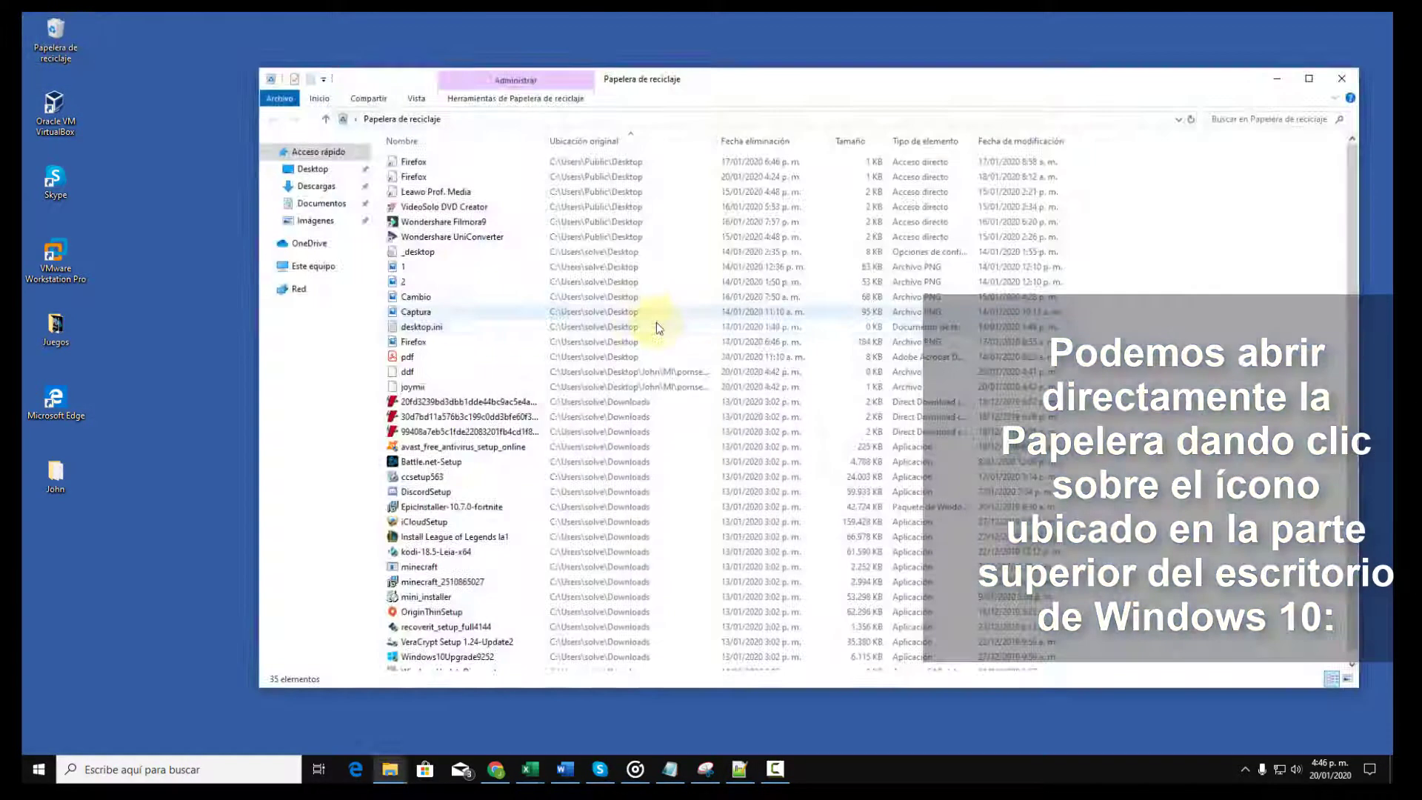
pyautogui.click(1349, 83)
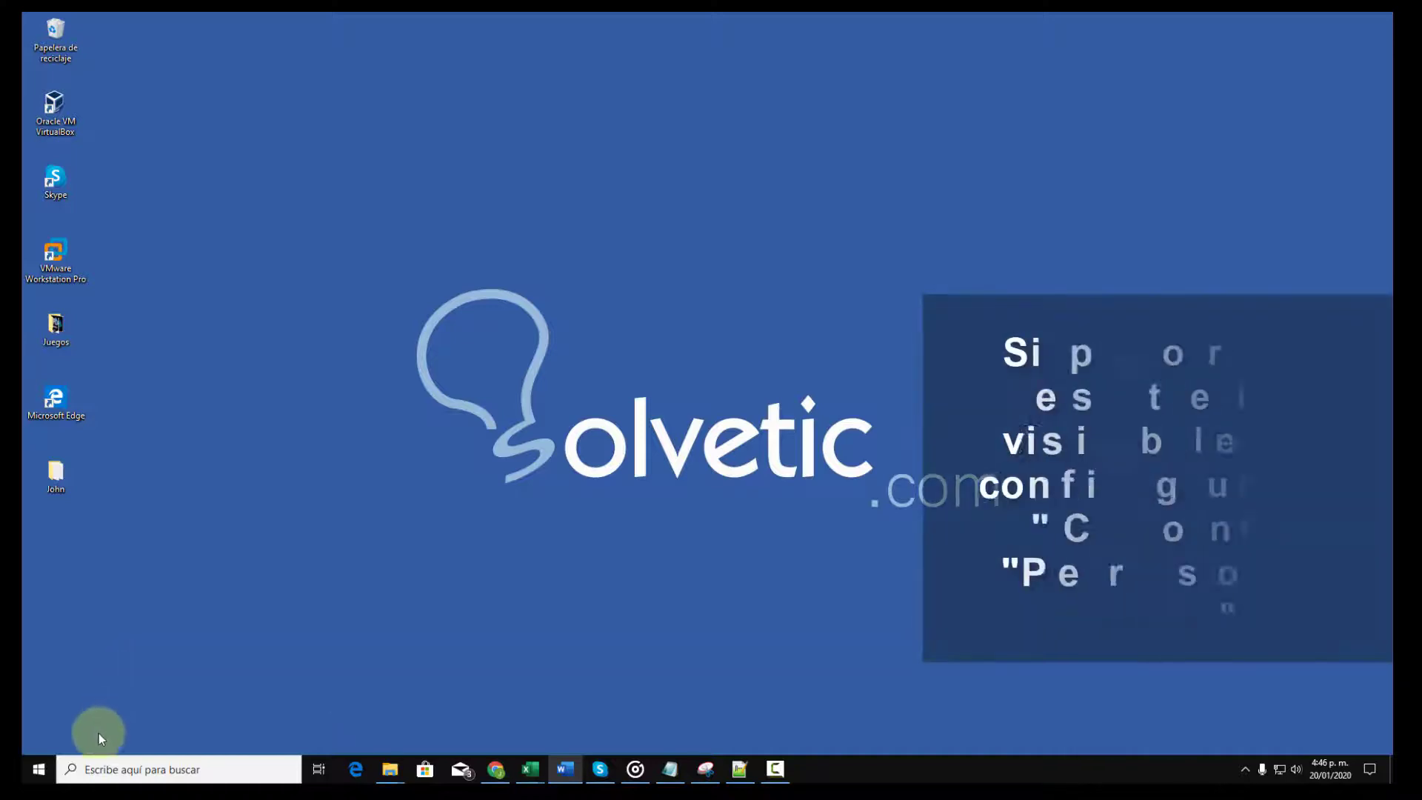
# Open the desktop icon settings from the Temas page of Personalización in Windows Configuración.
pyautogui.click(40, 767)
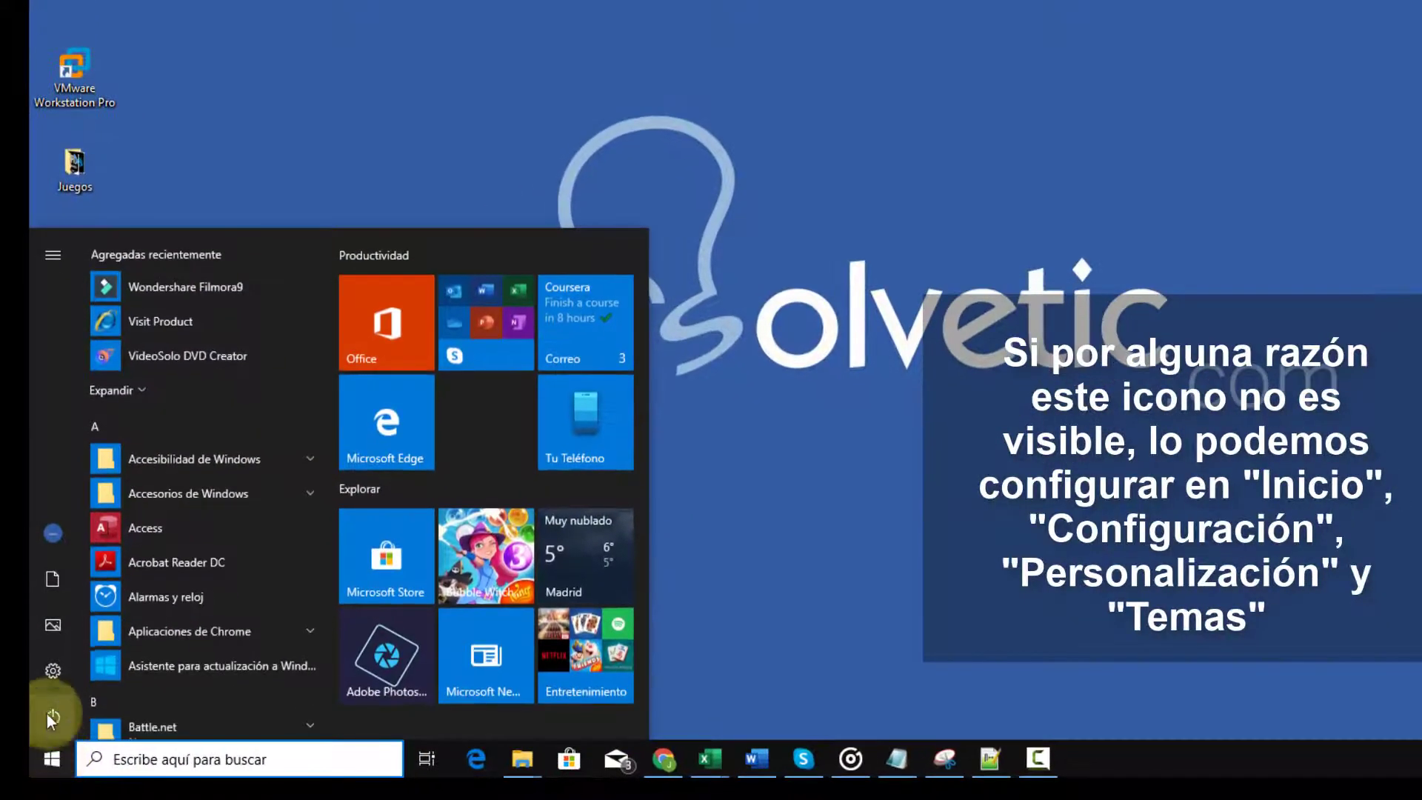
pyautogui.click(52, 671)
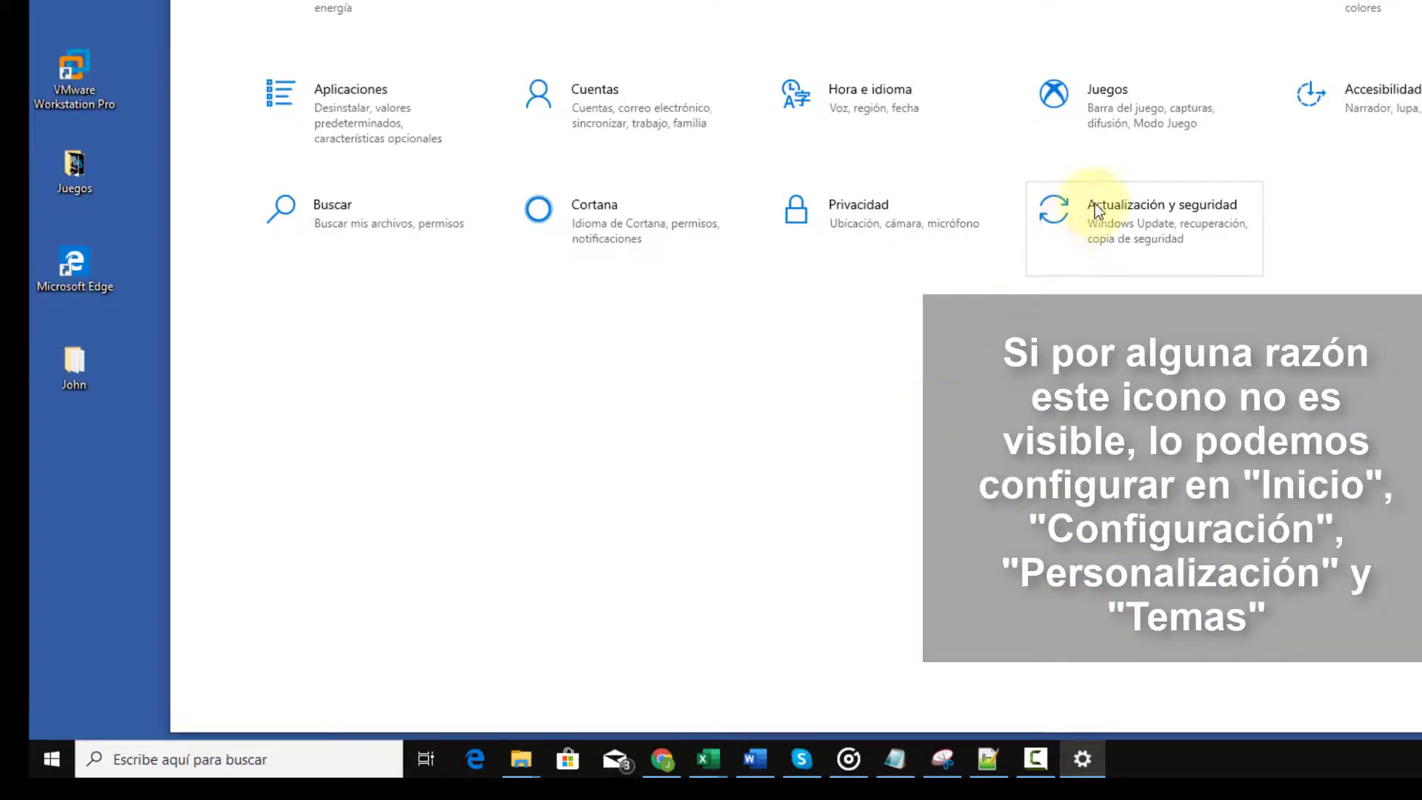
pyautogui.click(1050, 214)
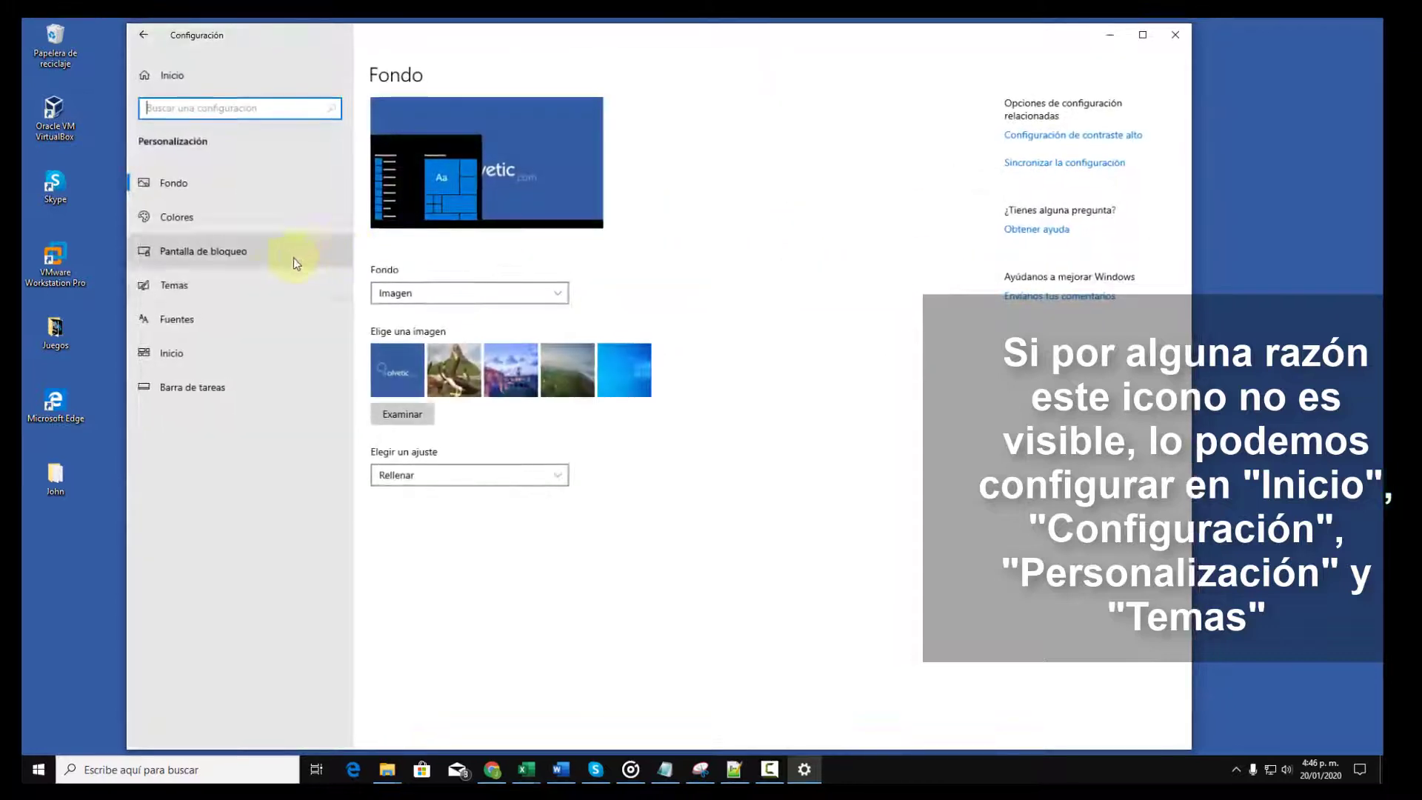
pyautogui.click(273, 283)
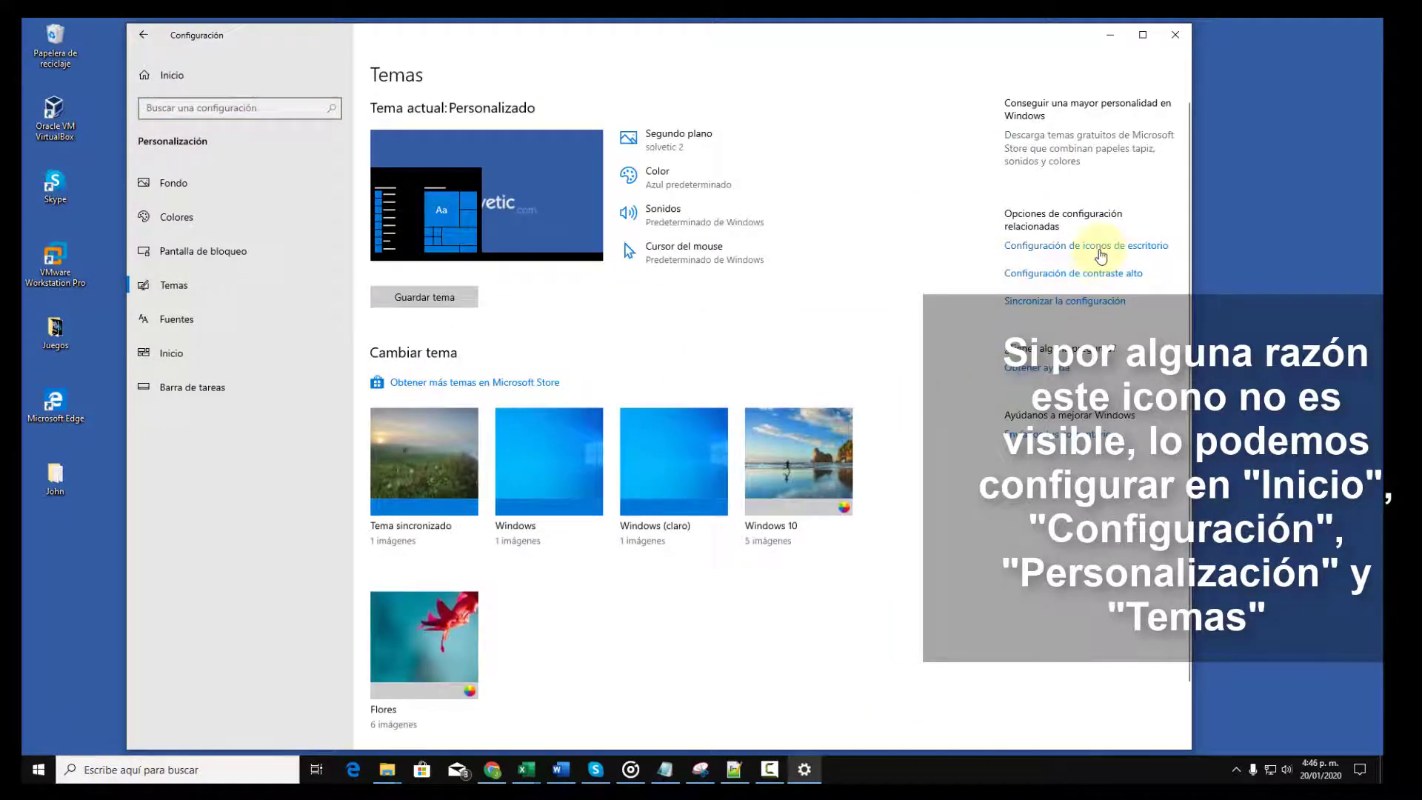
pyautogui.click(1102, 250)
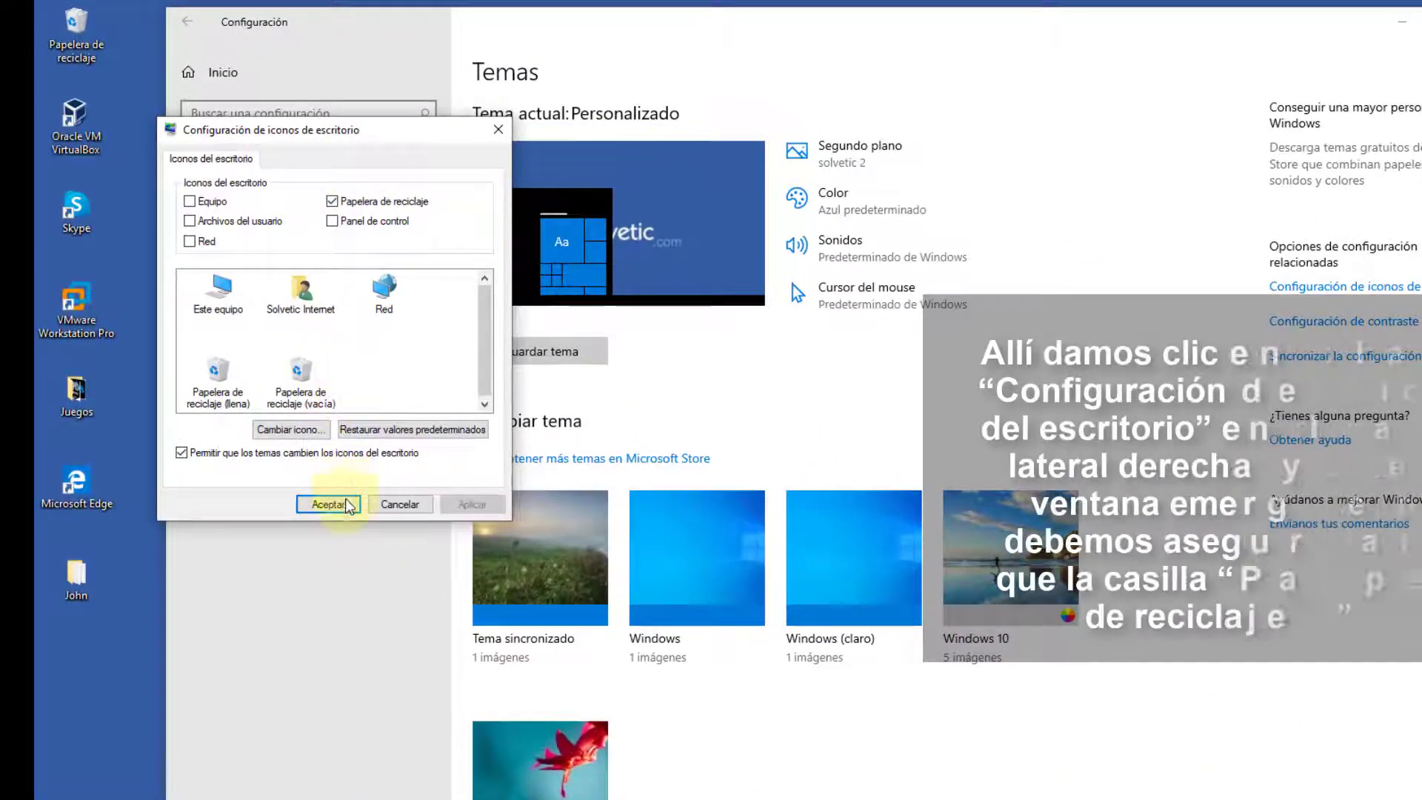
# Accept the desktop icon settings with the Papelera de reciclaje icon enabled.
pyautogui.click(343, 504)
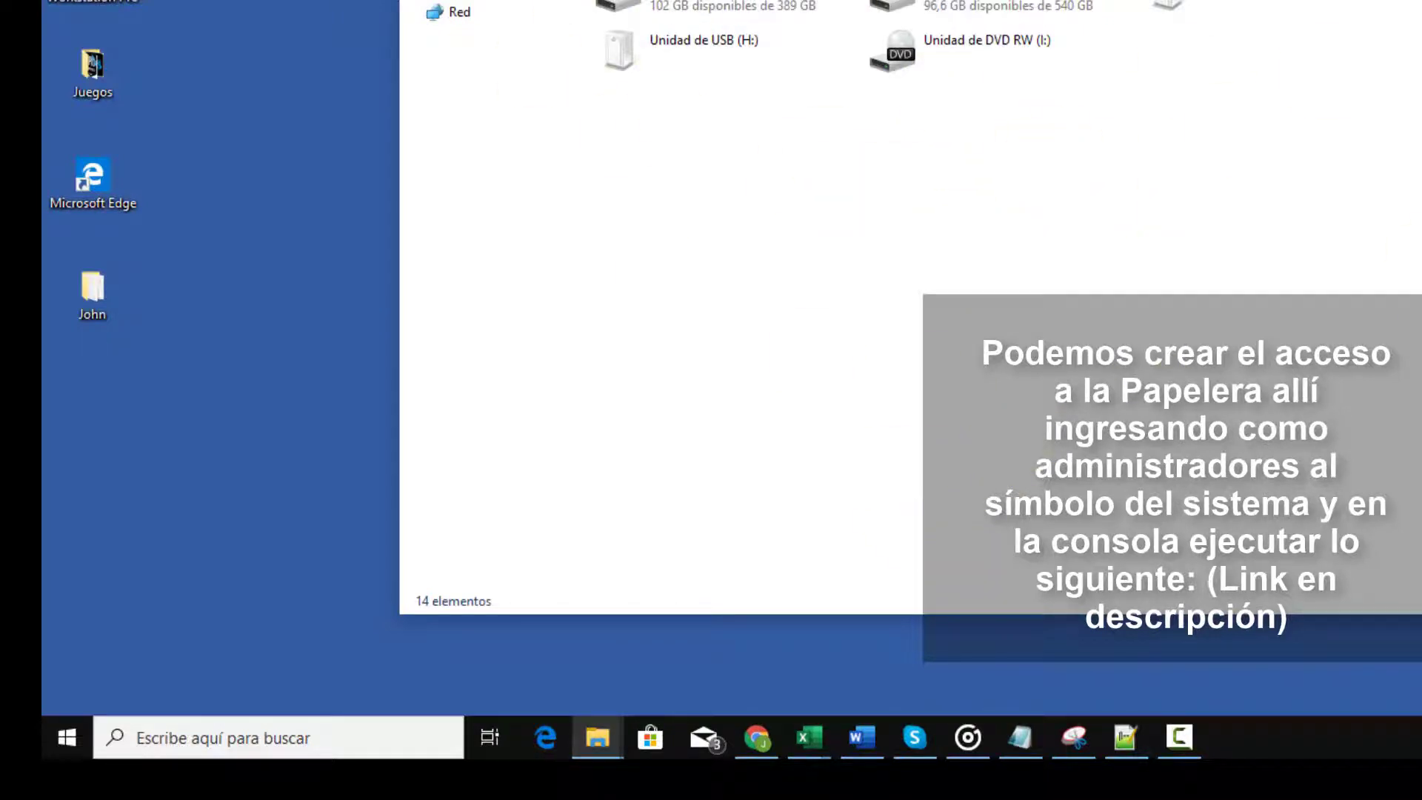
# Launch Símbolo del sistema as administrator from the Sistema de Windows folder of the installed apps.
pyautogui.click(70, 738)
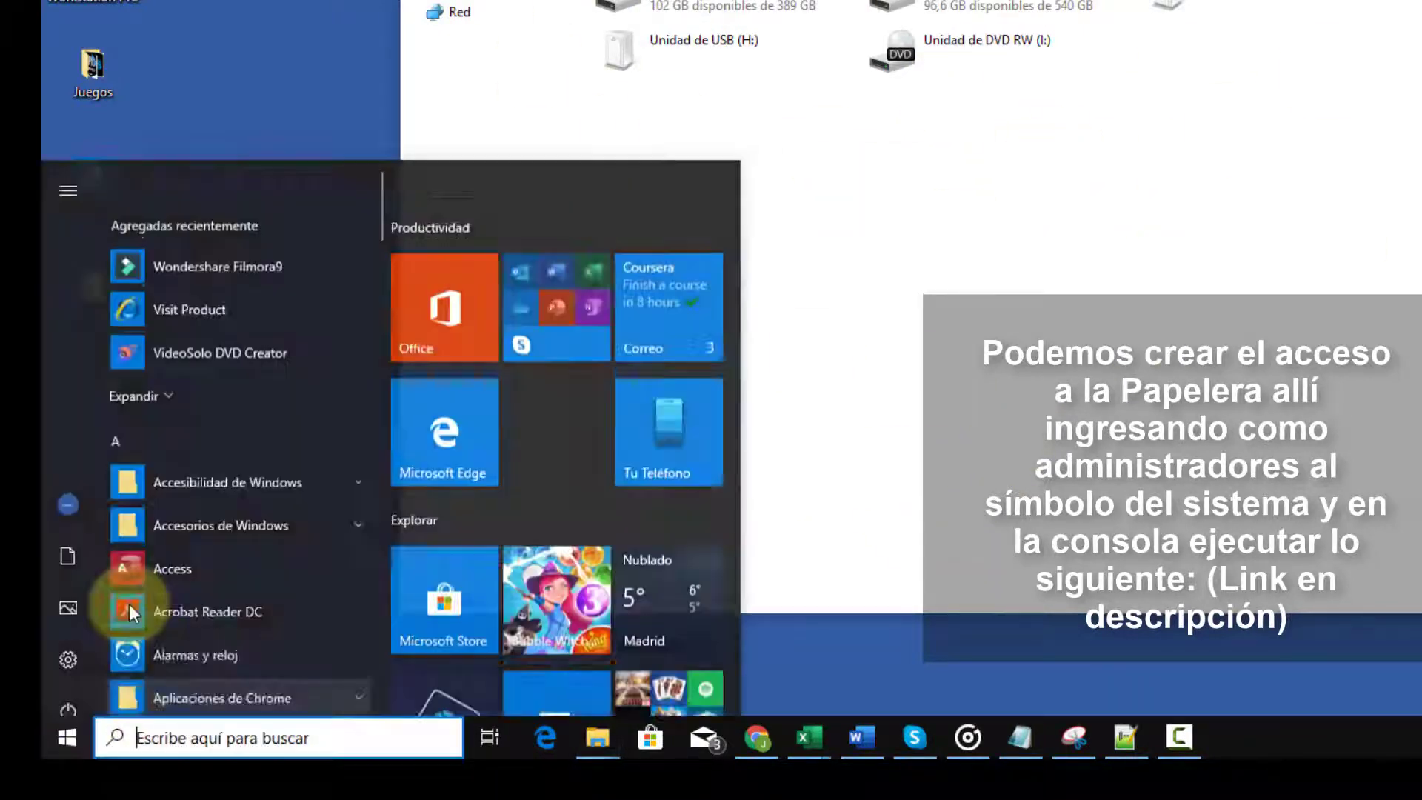
pyautogui.scroll(-10, 204, 513)
pyautogui.scroll(-15, 210, 516)
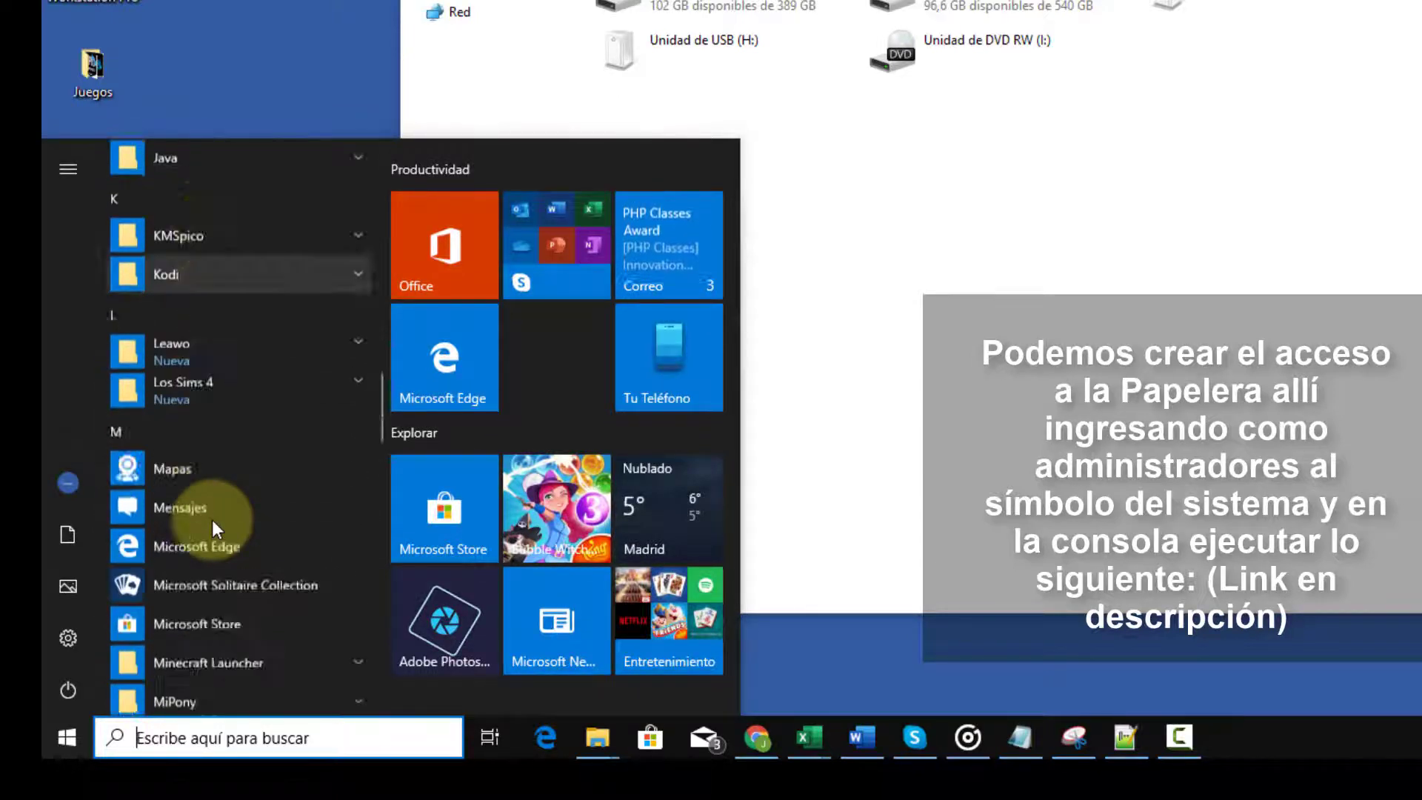
pyautogui.scroll(-6, 210, 517)
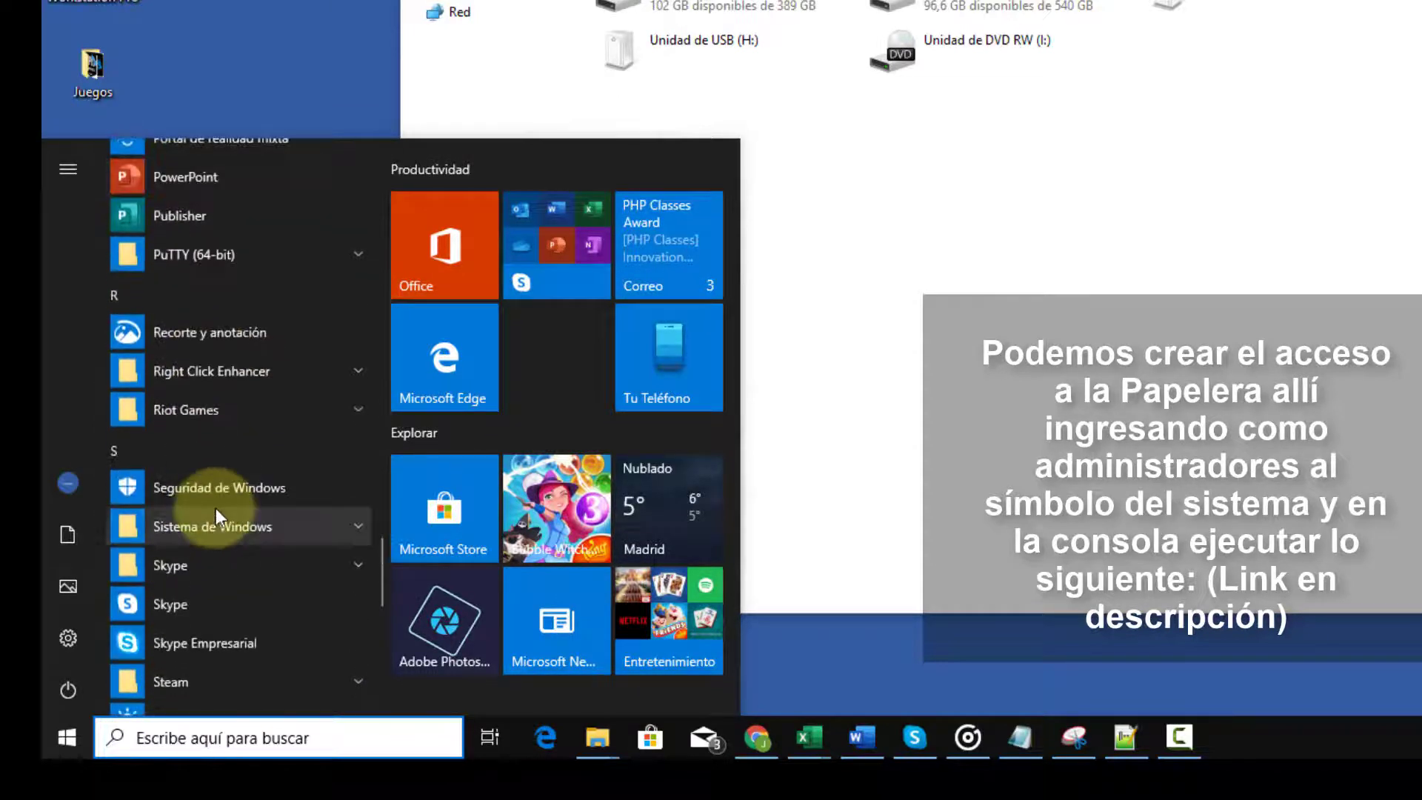
pyautogui.click(248, 522)
pyautogui.scroll(-3, 249, 530)
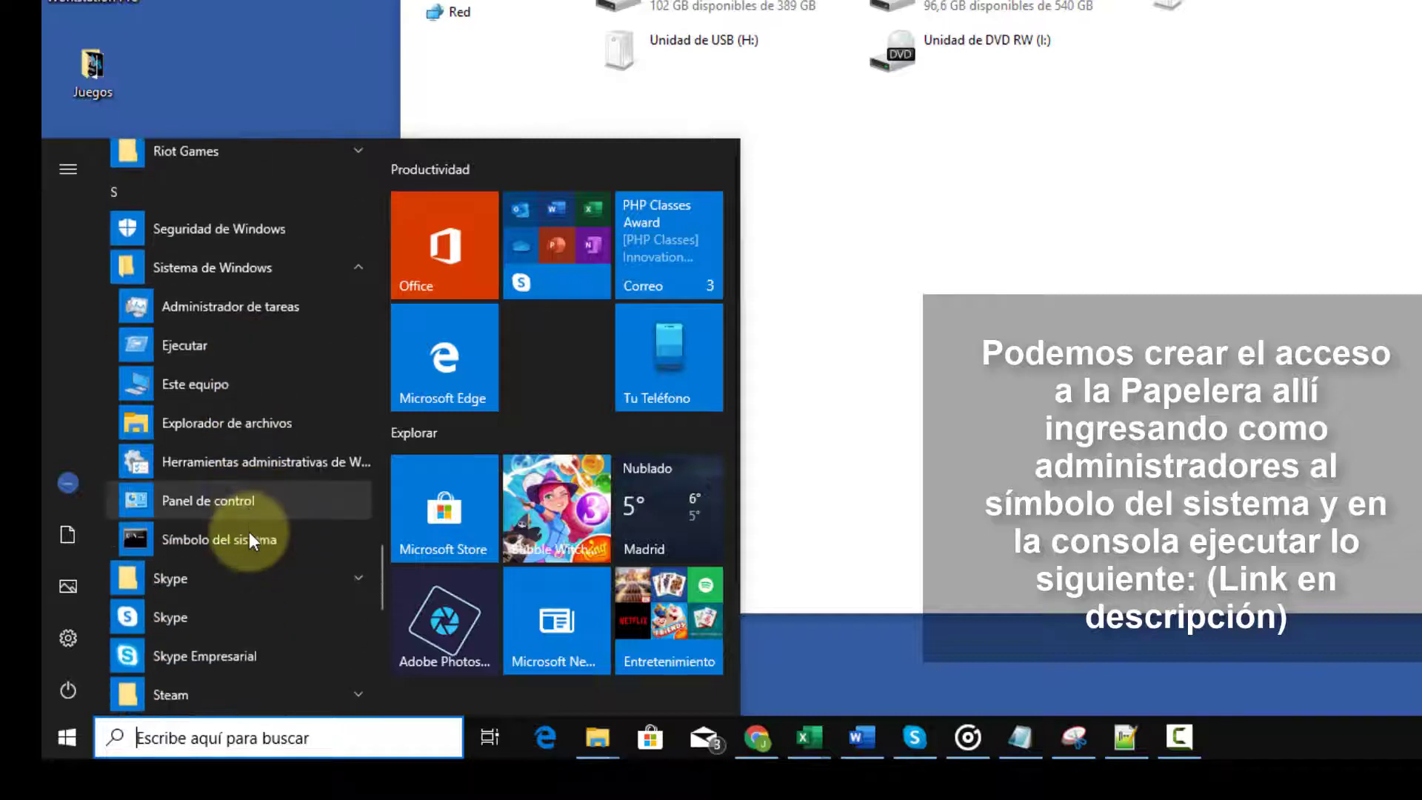
pyautogui.rightClick(249, 540)
pyautogui.moveTo(321, 589)
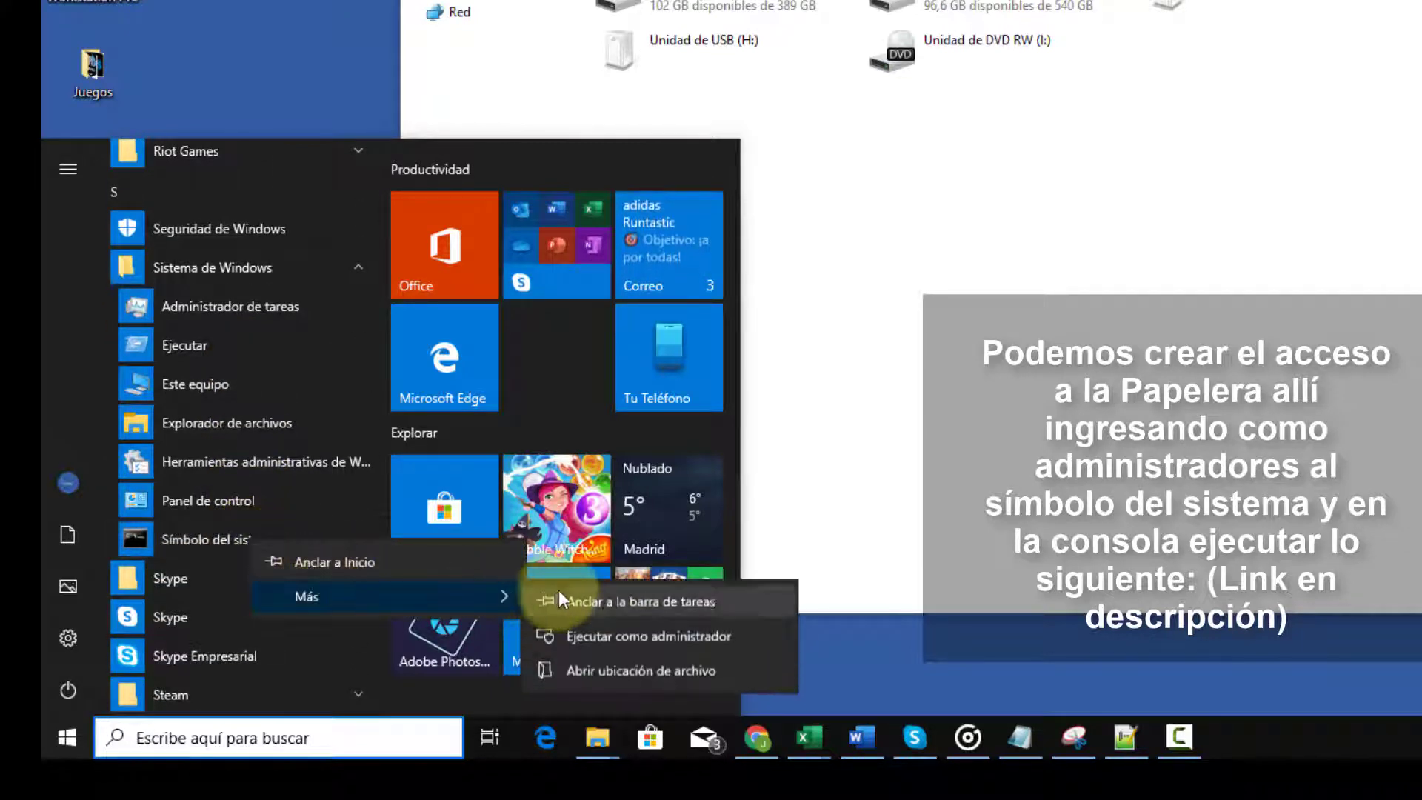
pyautogui.click(616, 629)
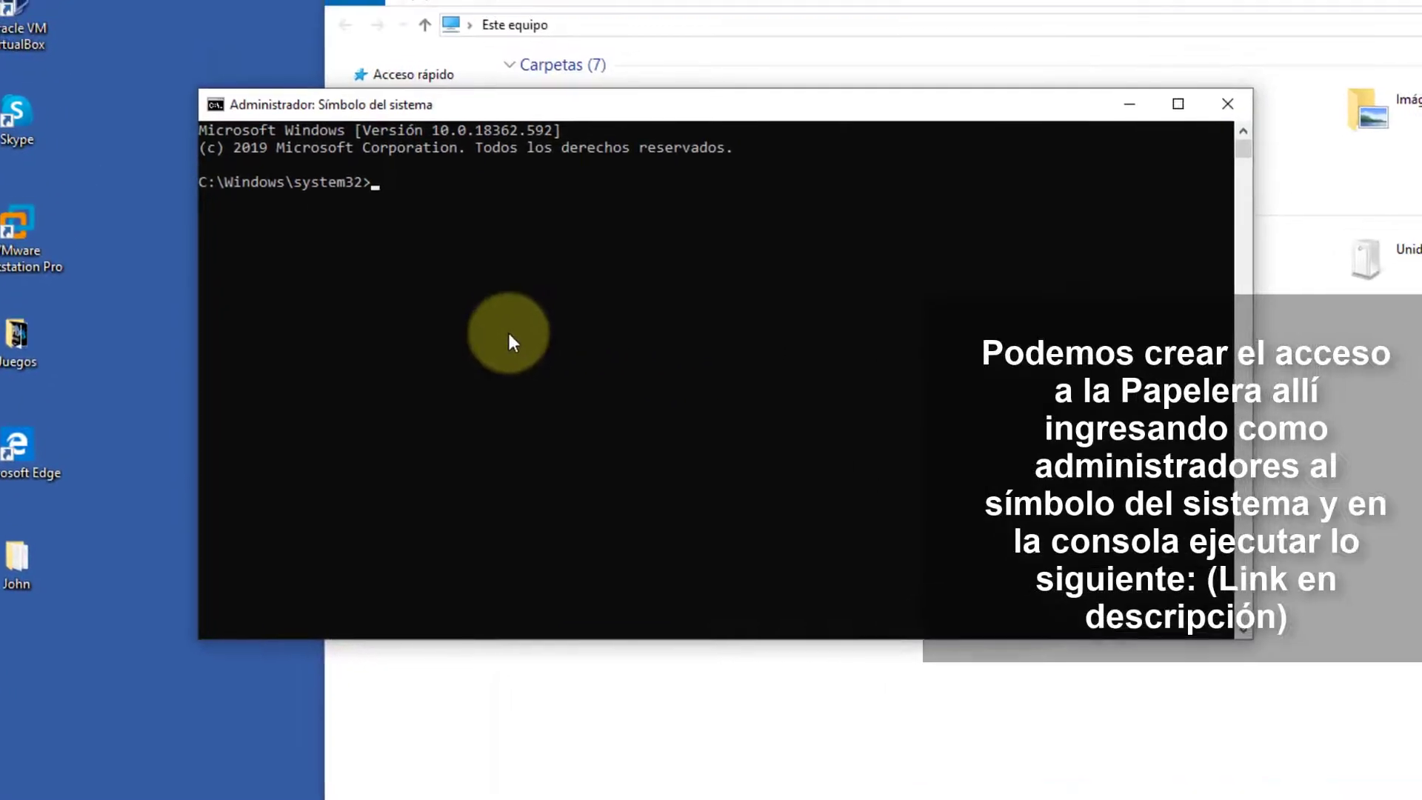
pyautogui.rightClick(554, 166)
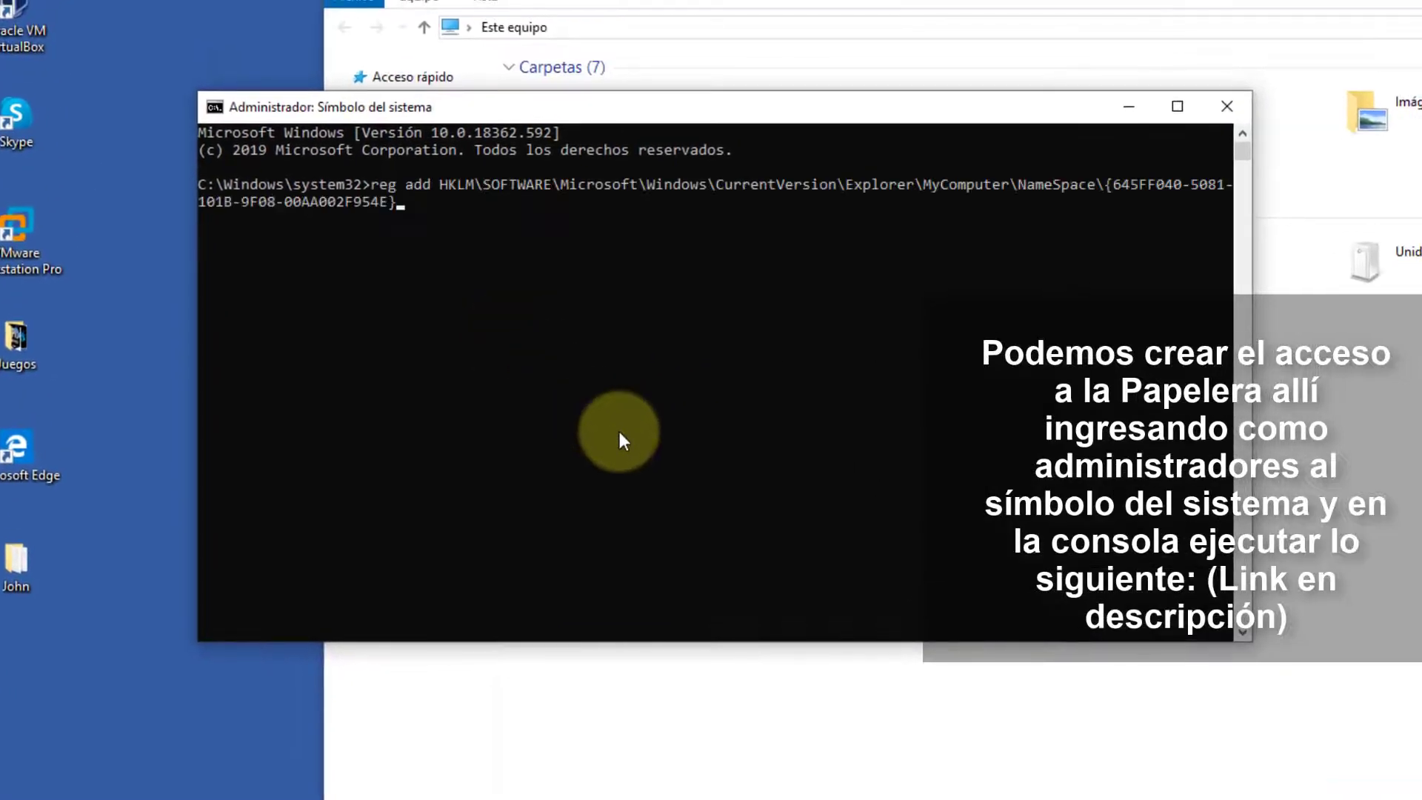
pyautogui.press('Return')
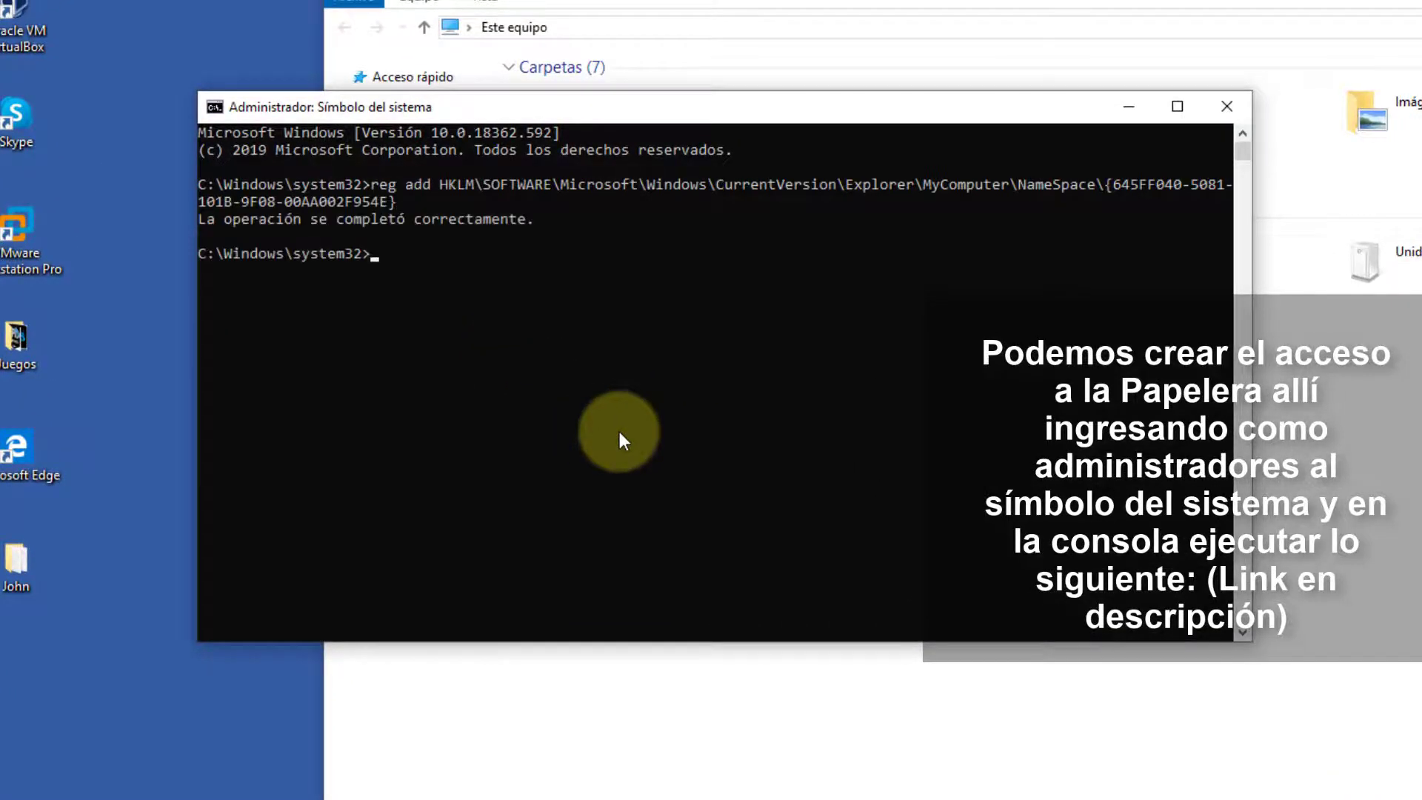
# Open Papelera de reciclaje from the Dispositivos y unidades group of Este equipo and go back to Este equipo.
pyautogui.click(745, 695)
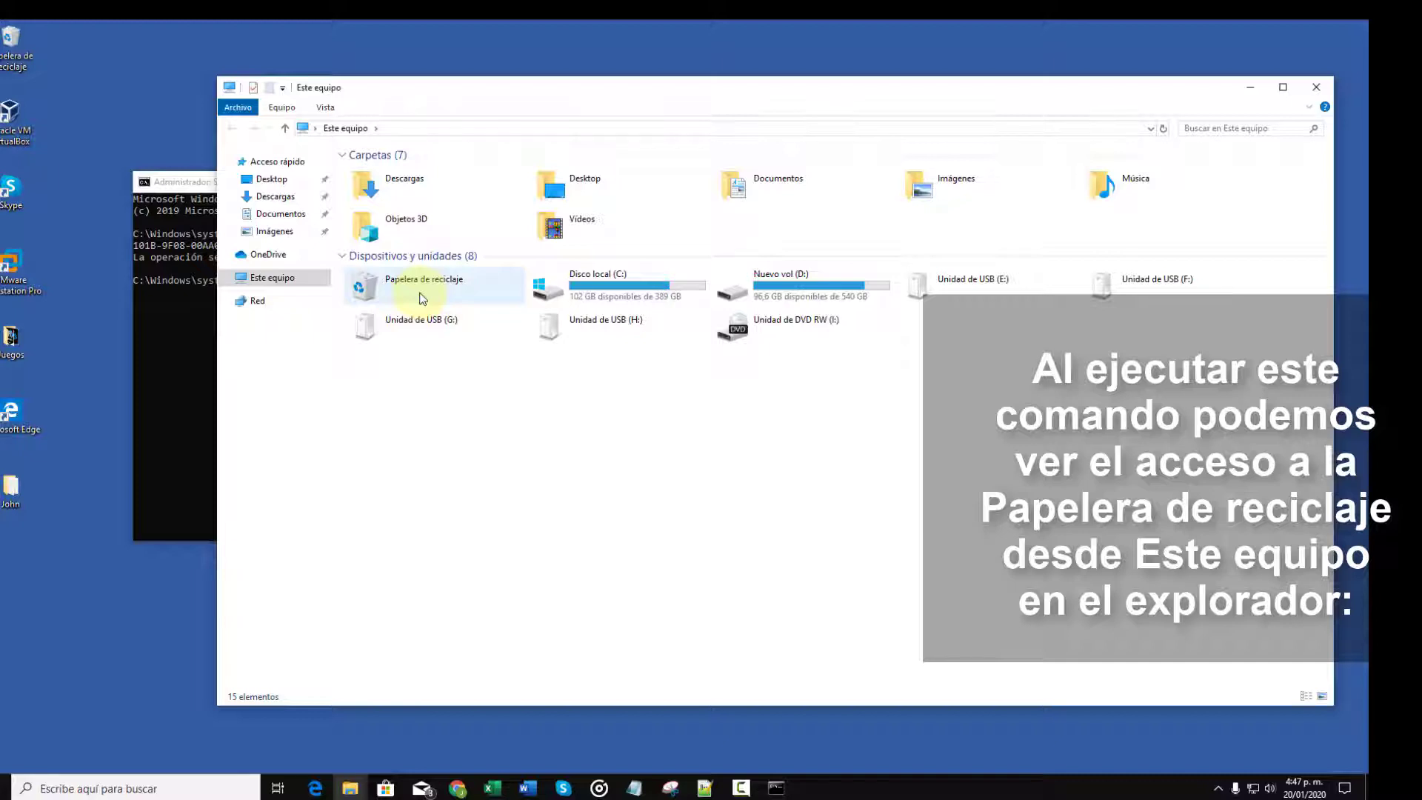
pyautogui.click(420, 298)
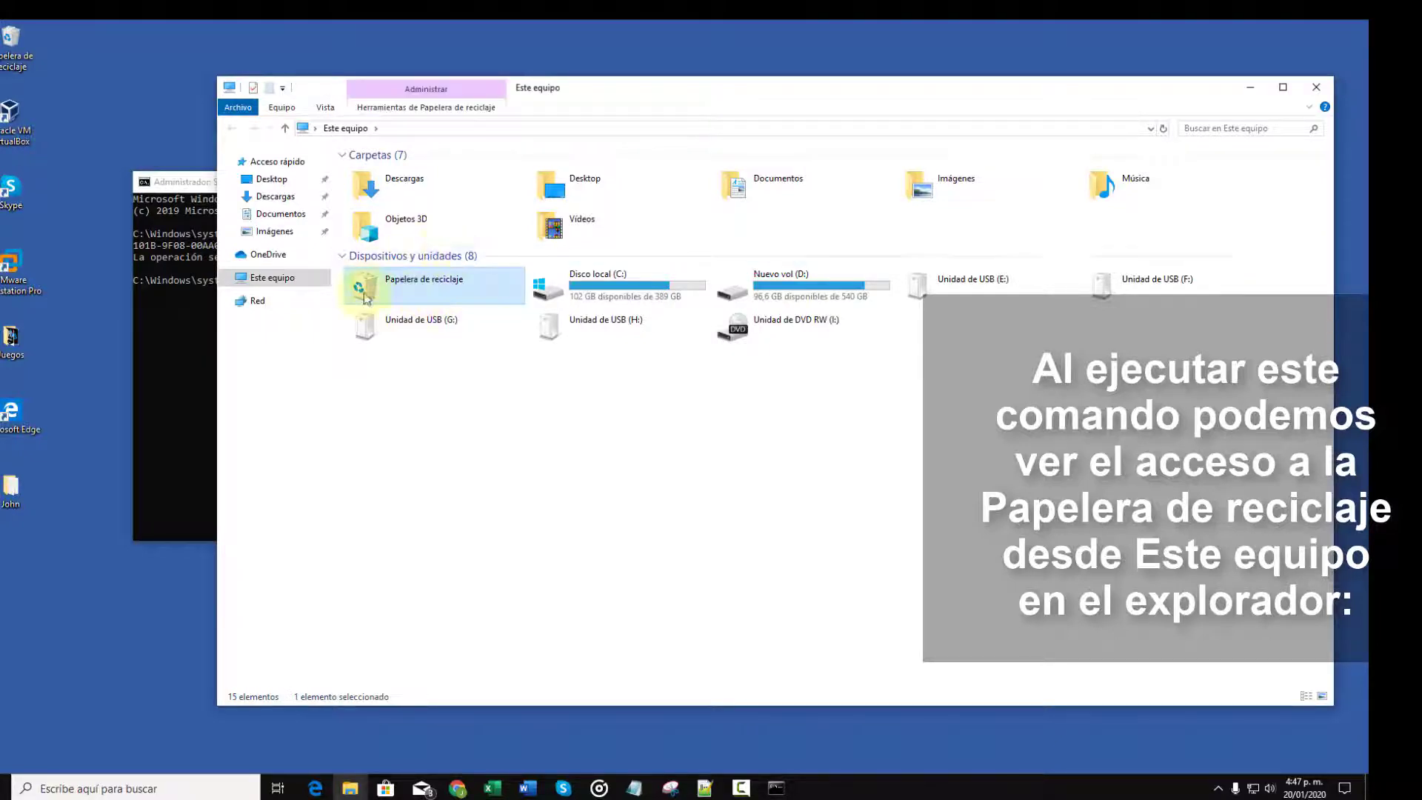
pyautogui.doubleClick(417, 295)
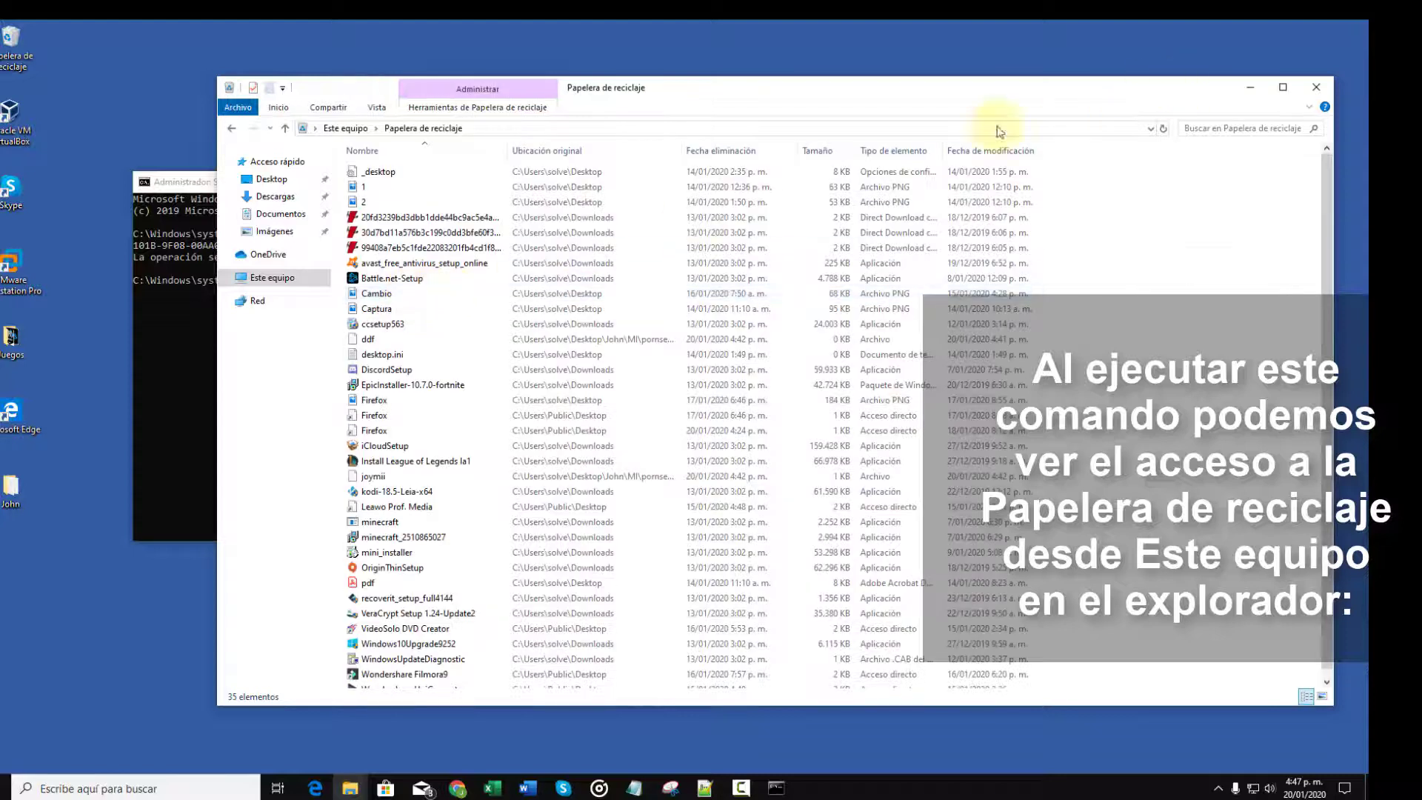
pyautogui.click(232, 130)
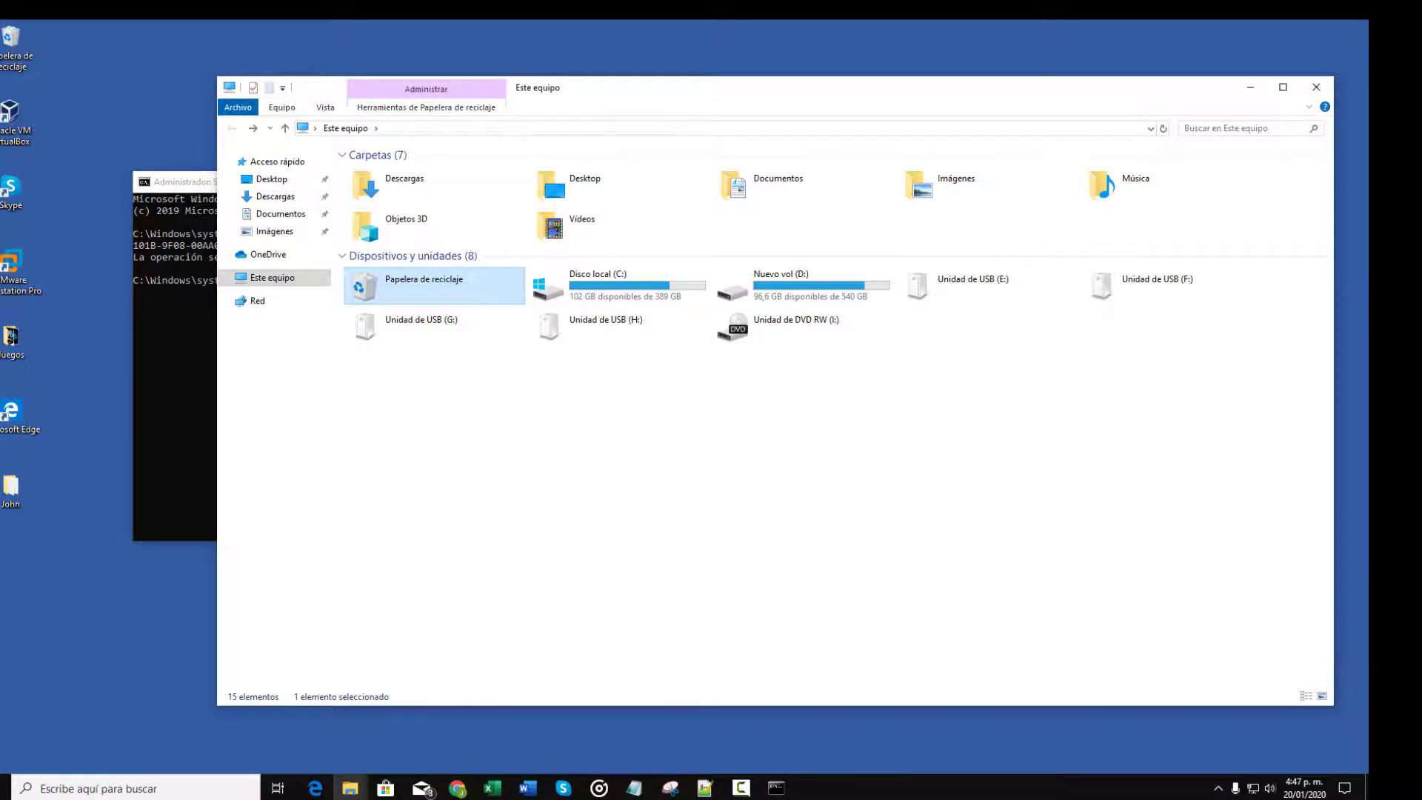
# Remove the Recycle Bin's NameSpace registry key with reg delete and /f in the administrator console, minimize the console and close Este equipo.
pyautogui.click(174, 437)
pyautogui.rightClick(312, 354)
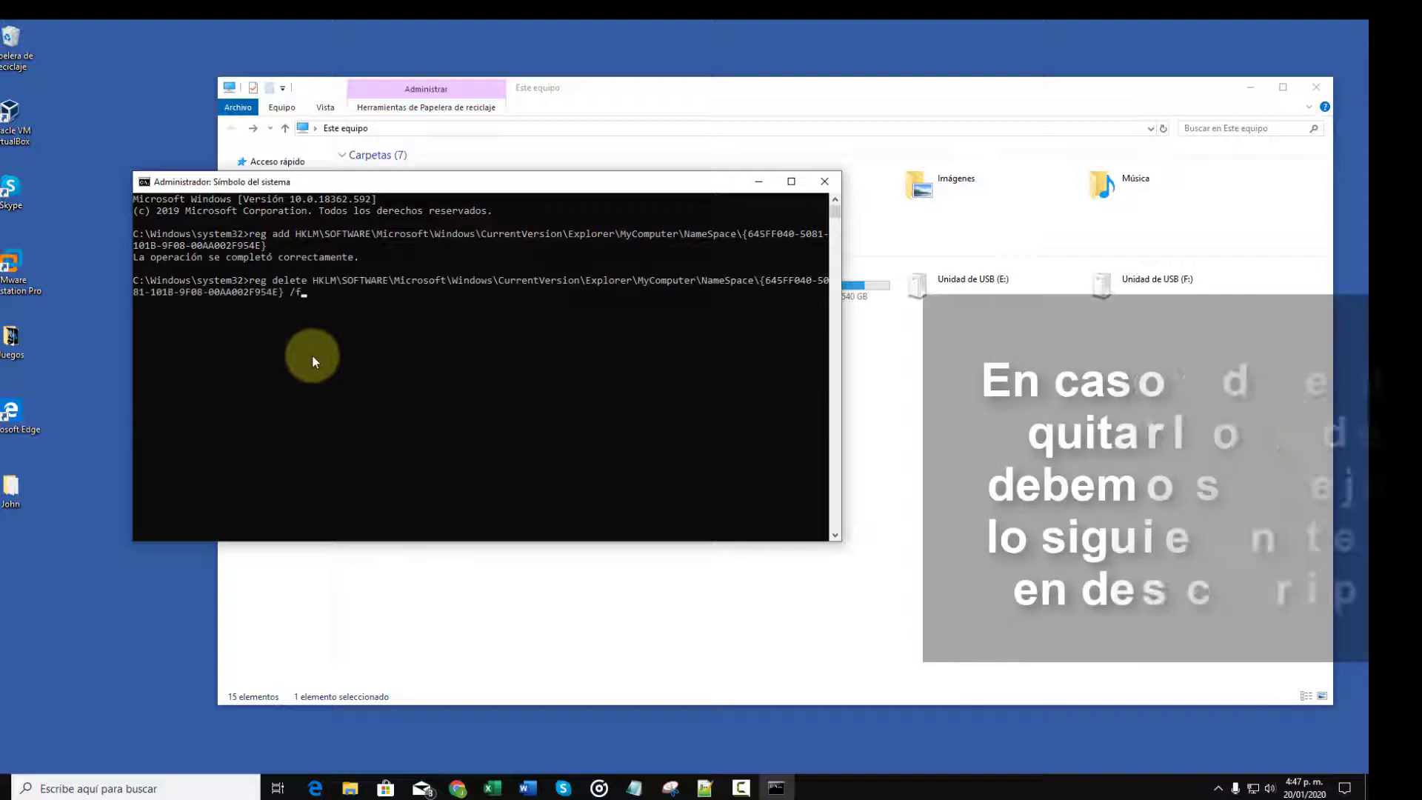
pyautogui.press('Return')
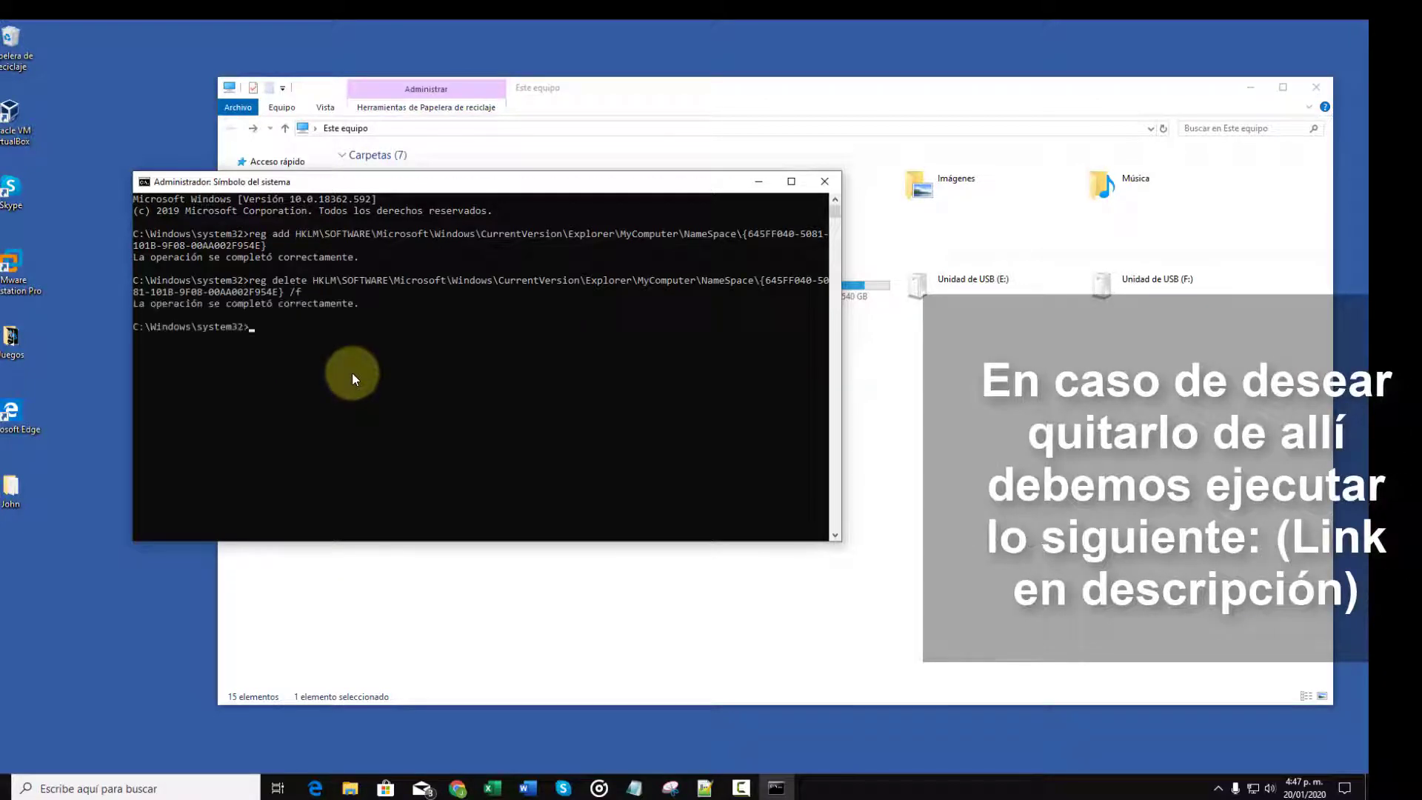
pyautogui.click(758, 185)
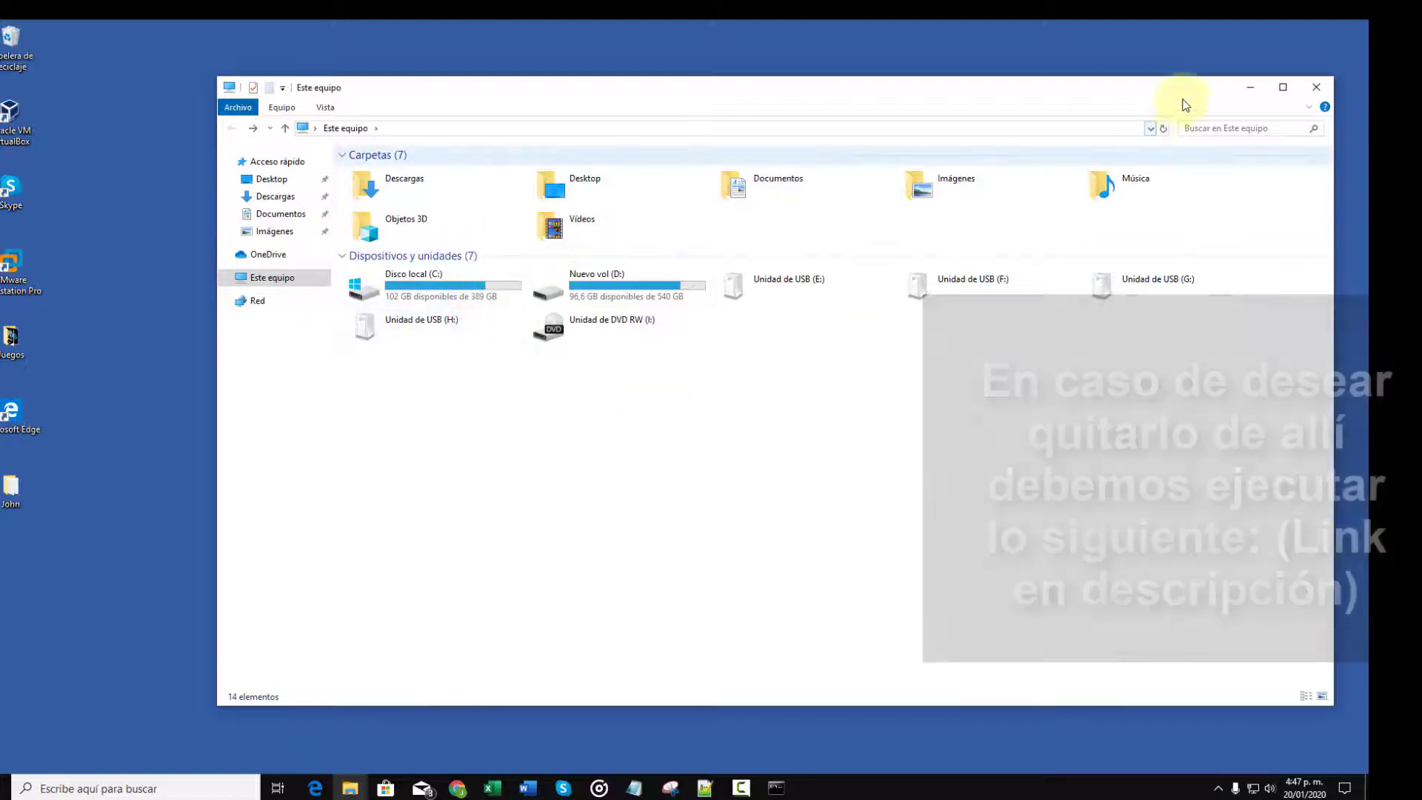
pyautogui.click(1315, 87)
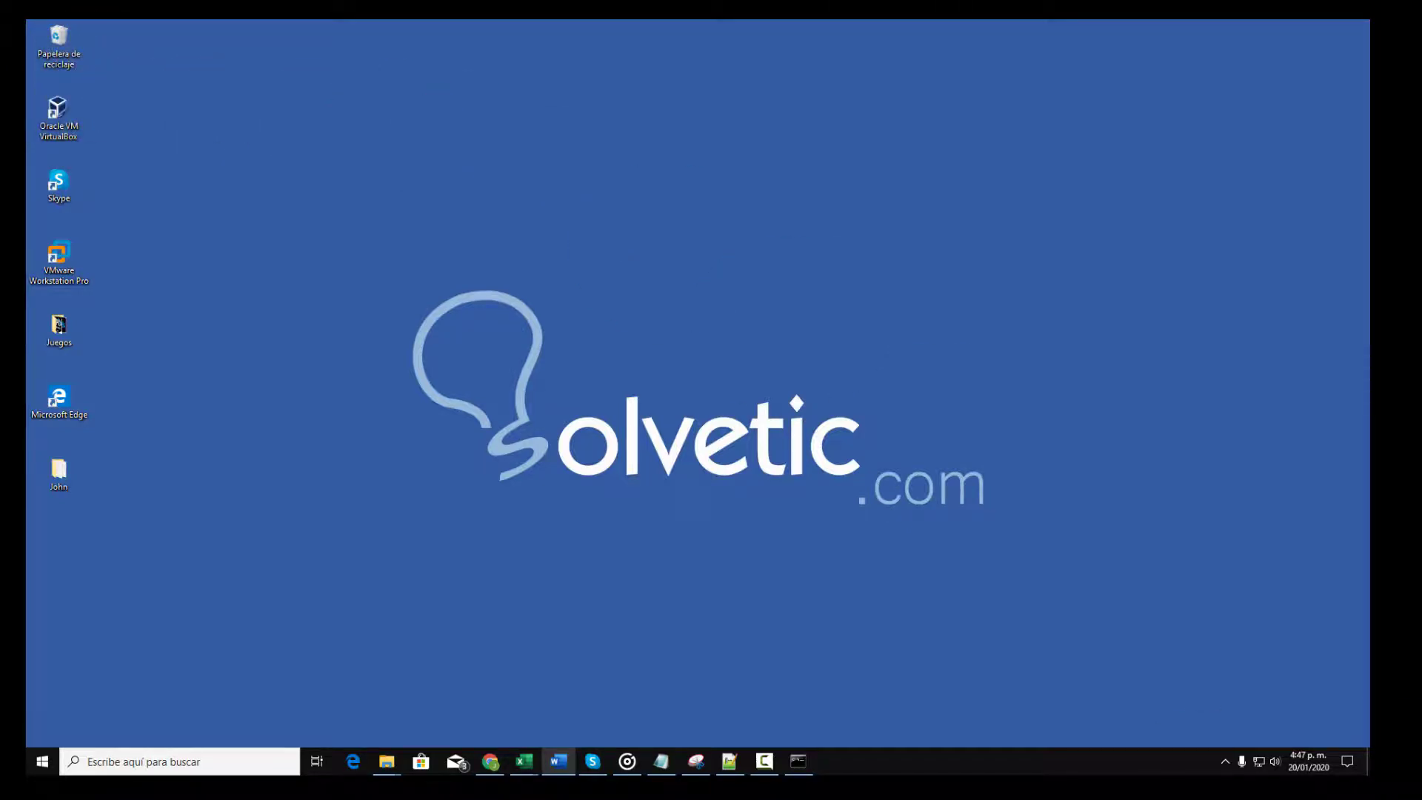
# Open the Recycle Bin from a non-administrator Windows PowerShell console with start shell:RecycleBinFolder, and close both windows.
pyautogui.rightClick(42, 761)
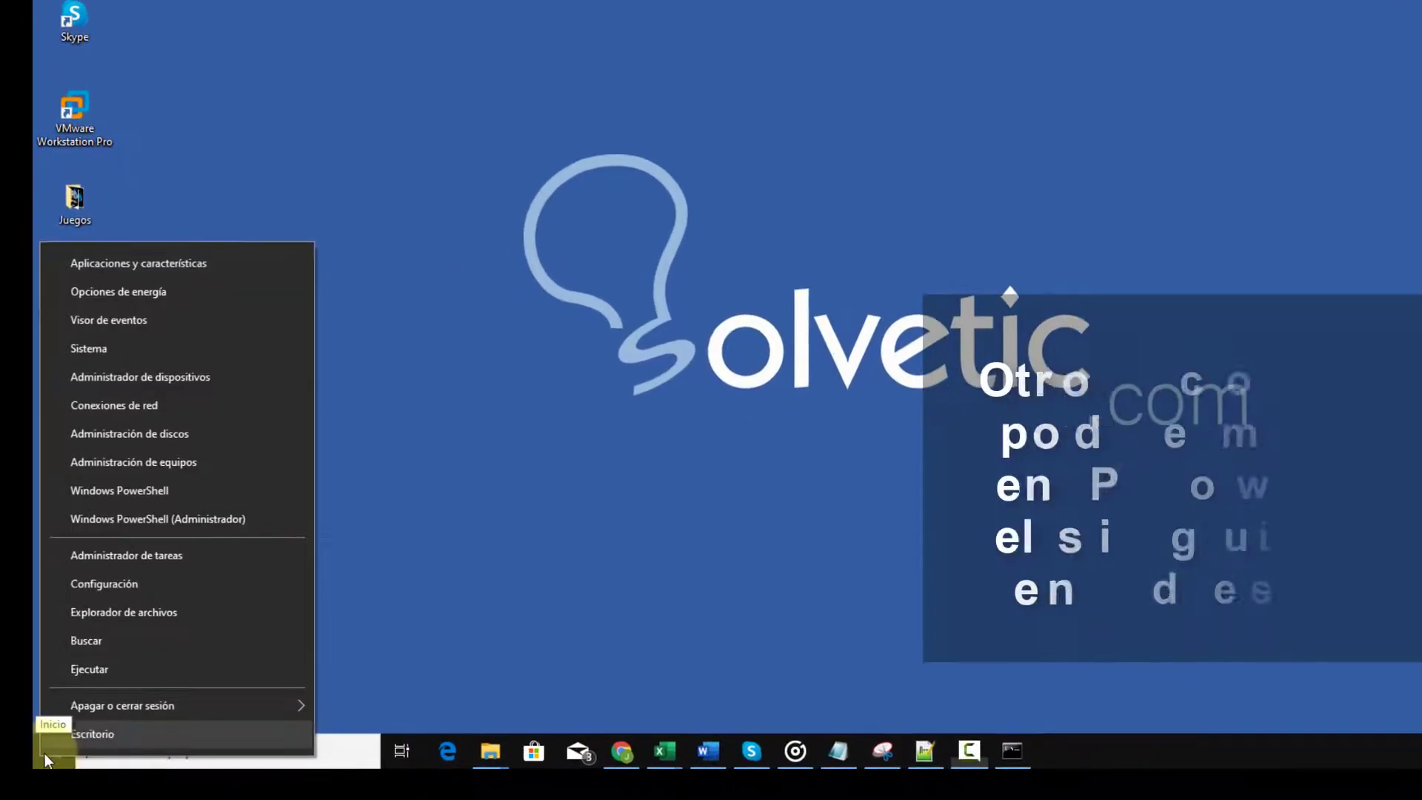
pyautogui.click(219, 491)
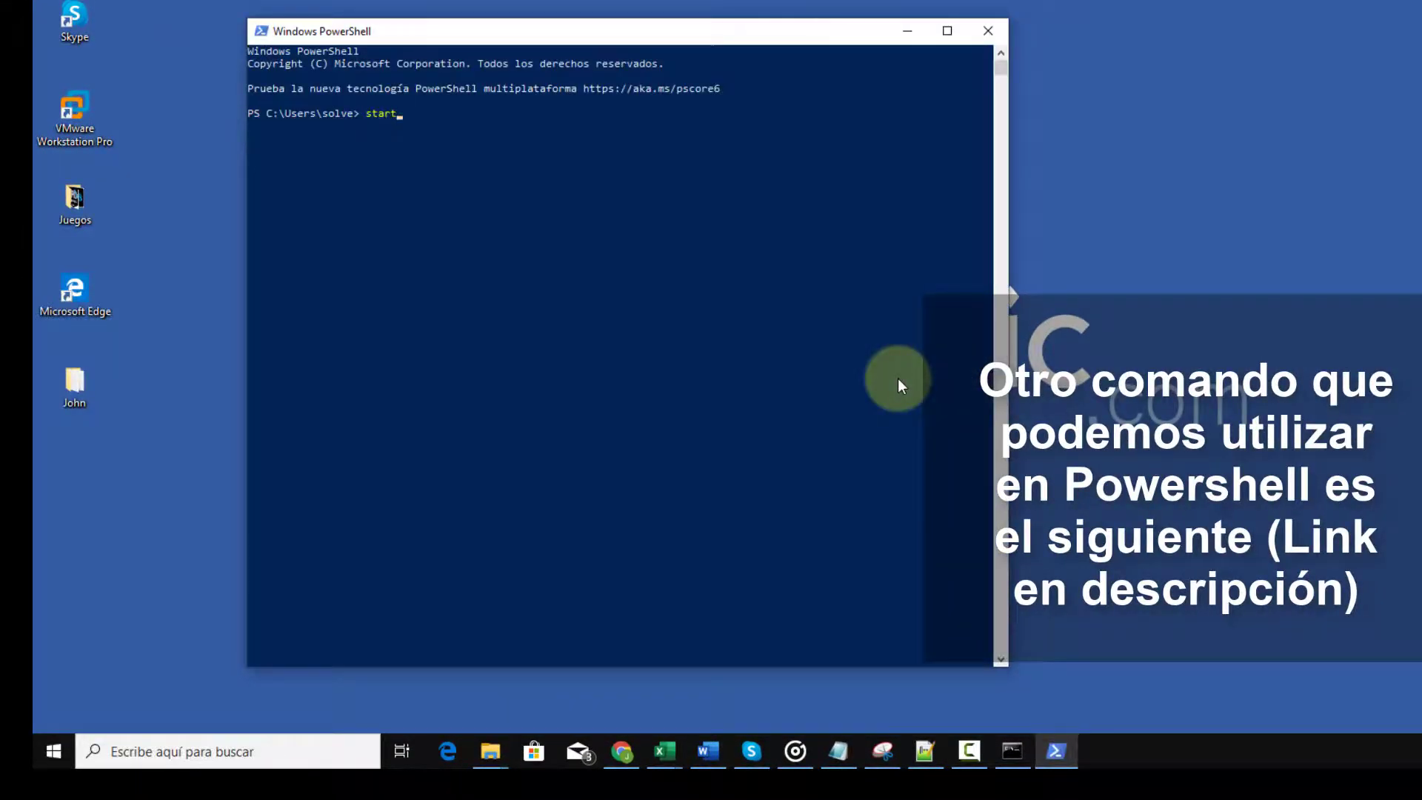
pyautogui.write('start shell:RecycleBinF')
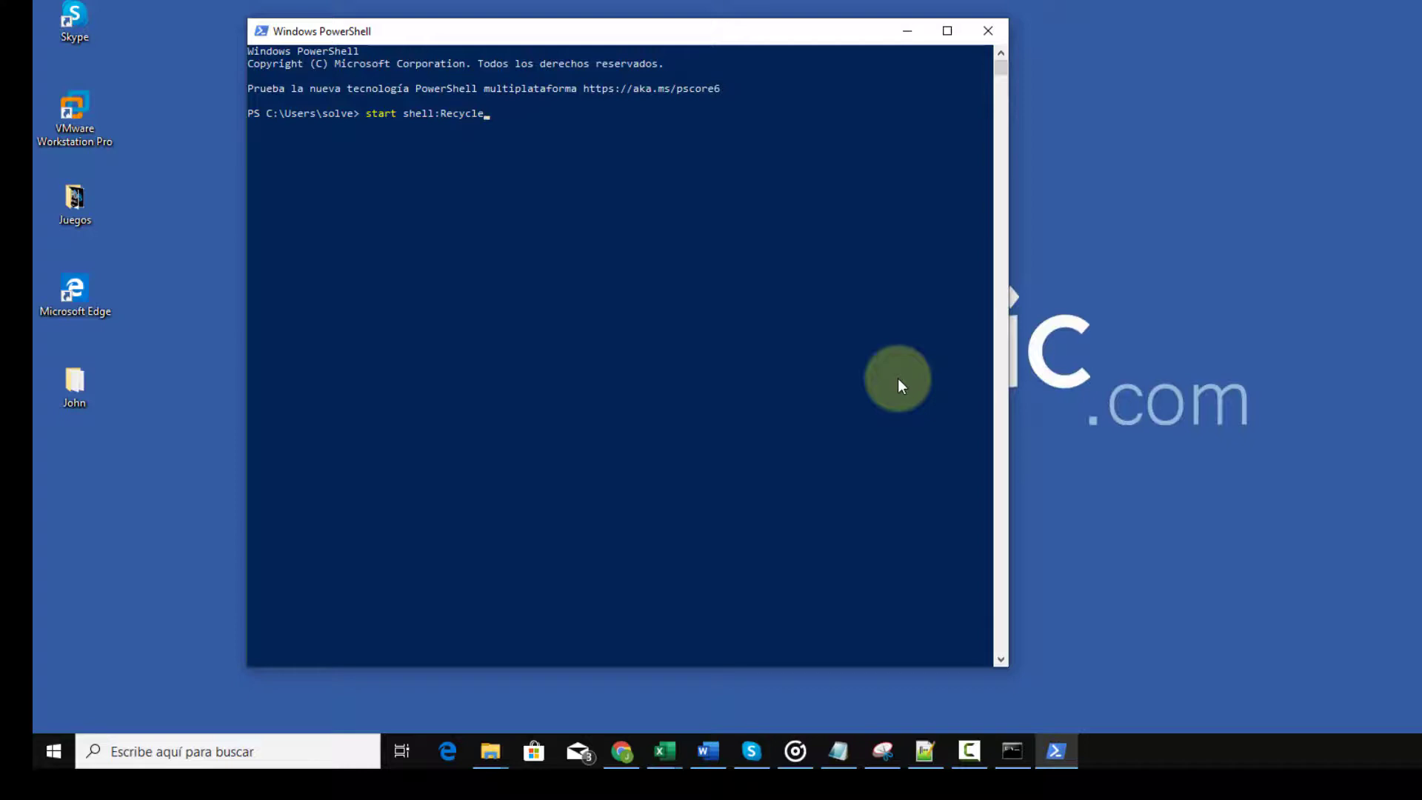
pyautogui.write('older')
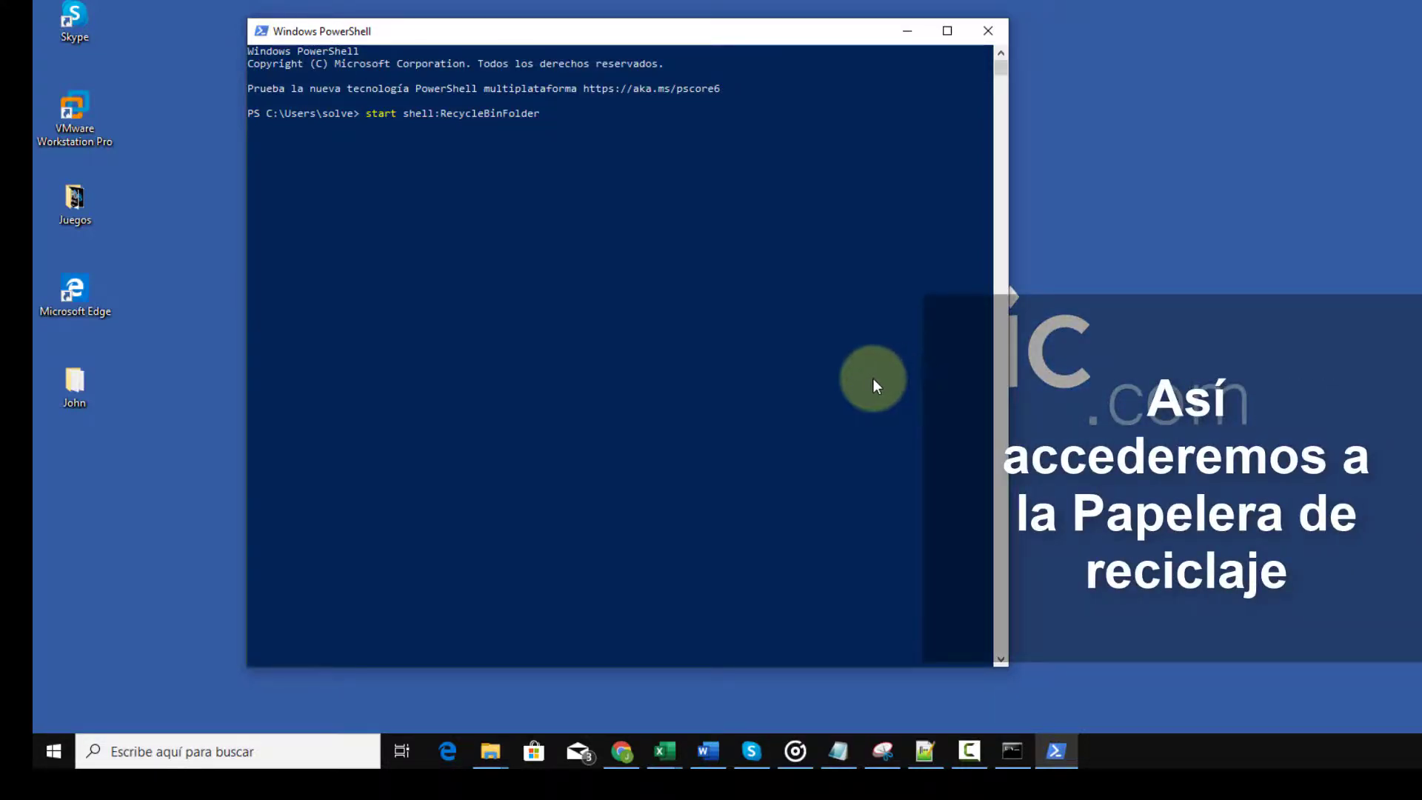
pyautogui.press('Return')
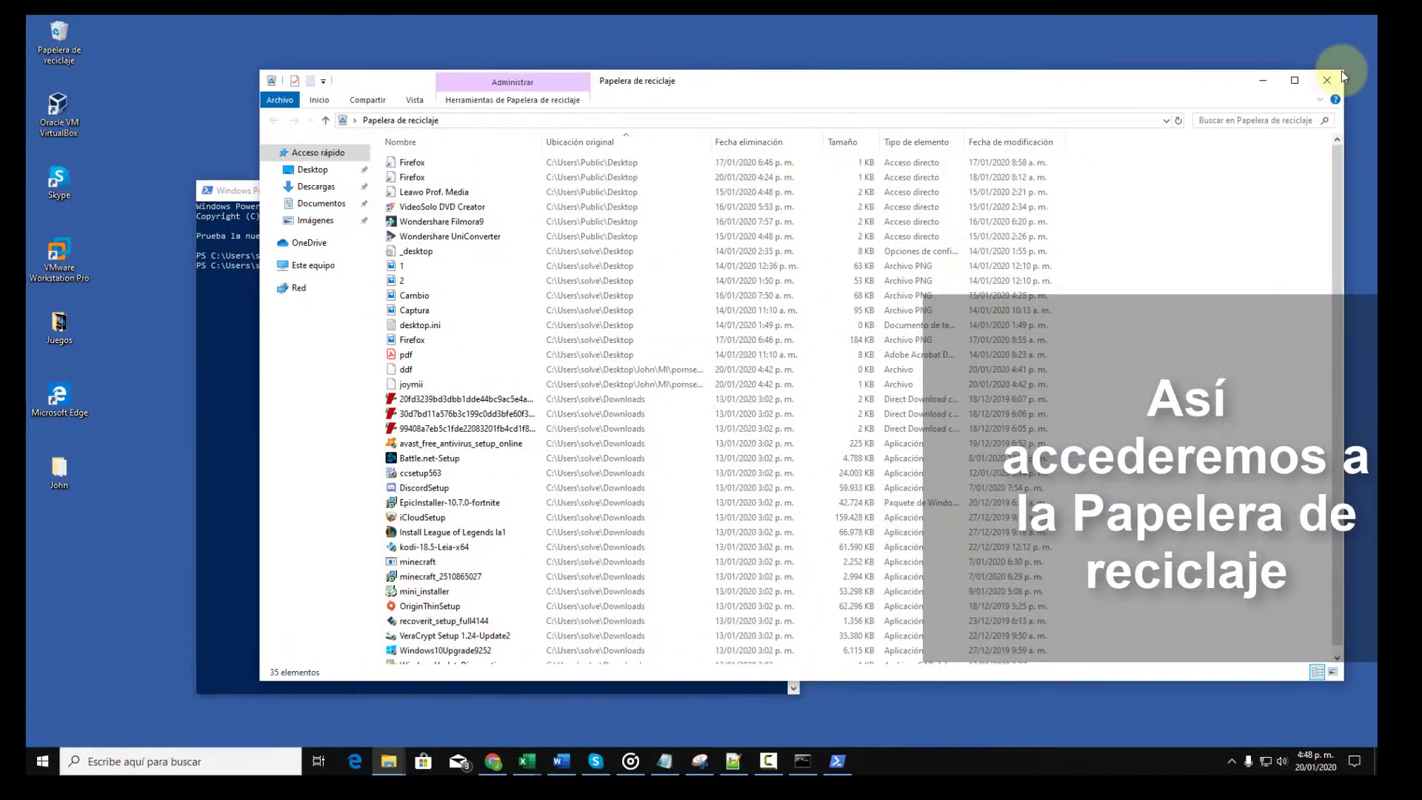
pyautogui.click(1341, 71)
pyautogui.click(789, 191)
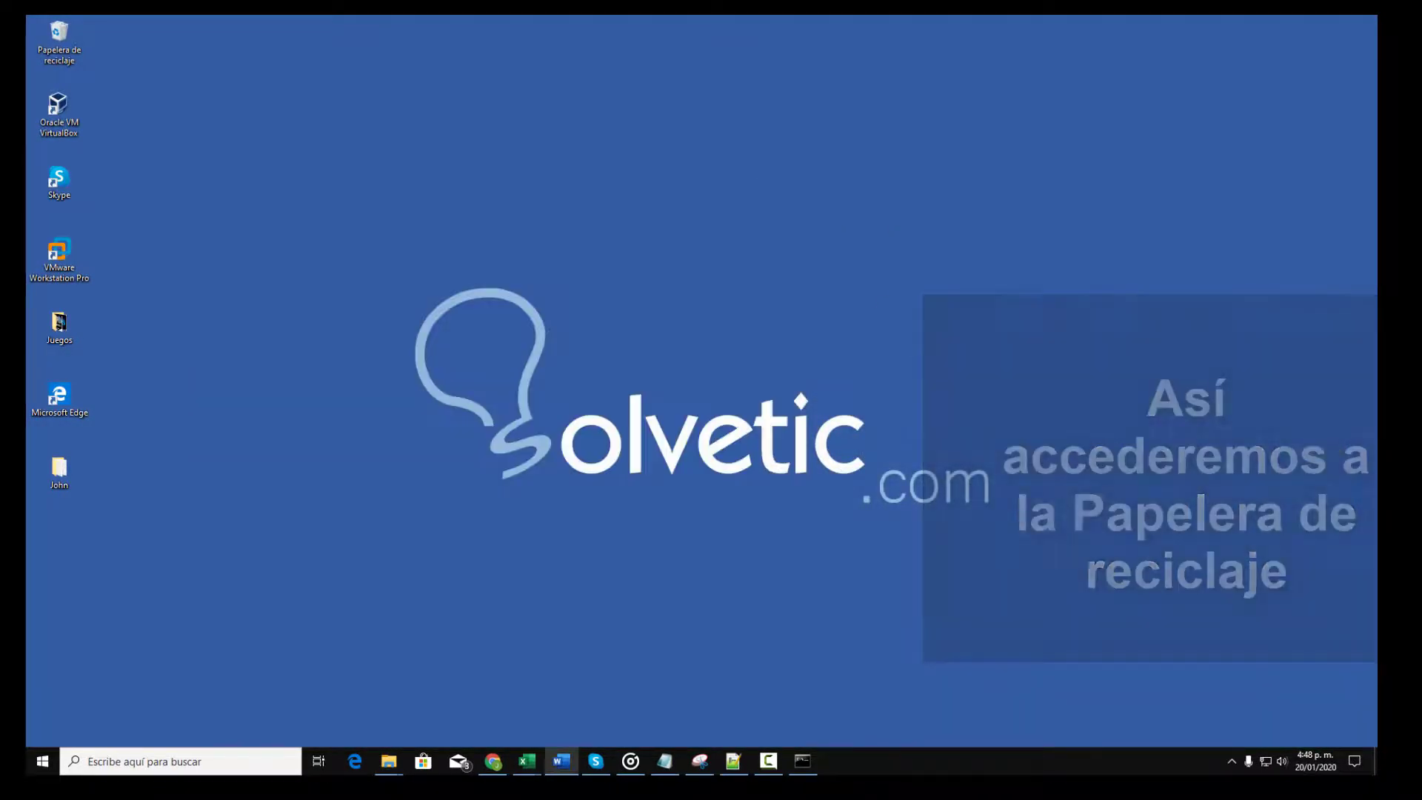